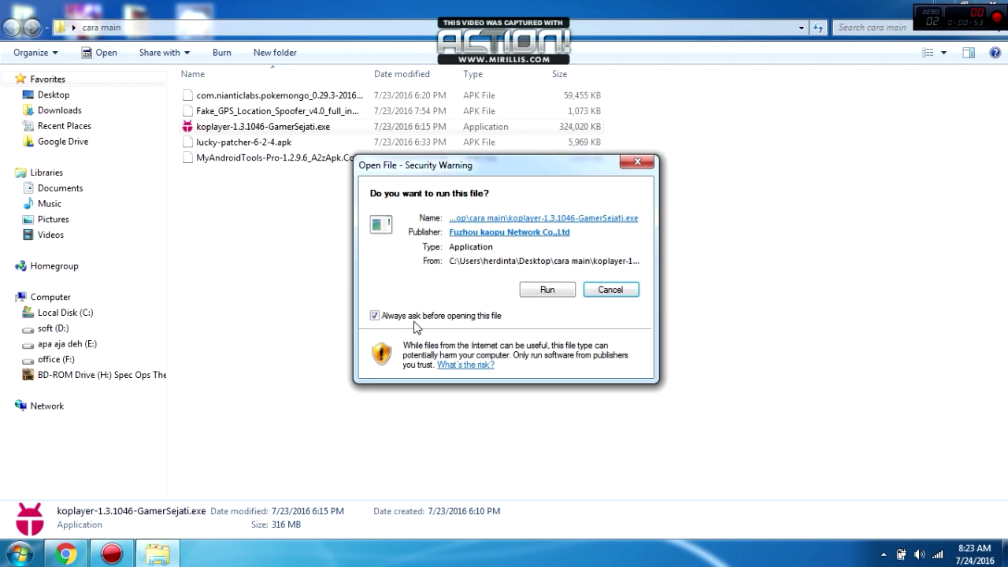
Run the koplayer-1.3.1046-GamerSejati.exe installer with permission granted, accept the license agreement and install KOPLAYER into D:\KOPLAYER
{"action": "left_click", "coordinate": [555, 289]}
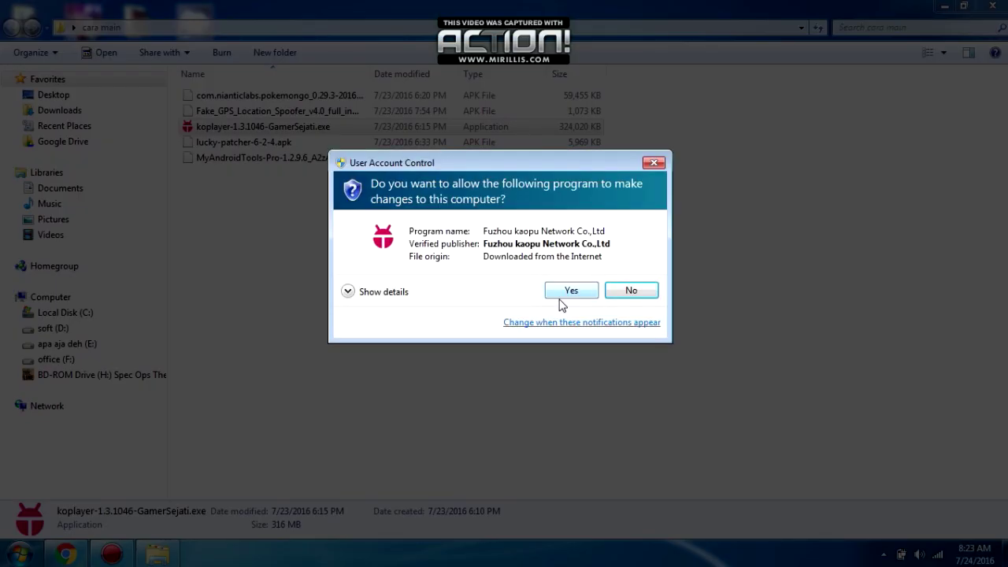
{"action": "left_click", "coordinate": [560, 297]}
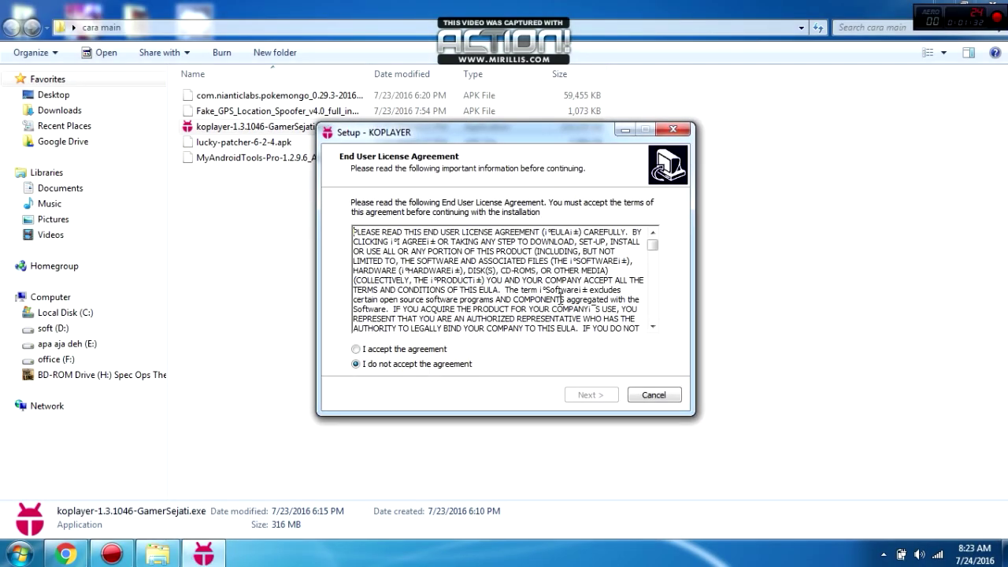
{"action": "left_click", "coordinate": [386, 349]}
{"action": "left_click", "coordinate": [576, 394]}
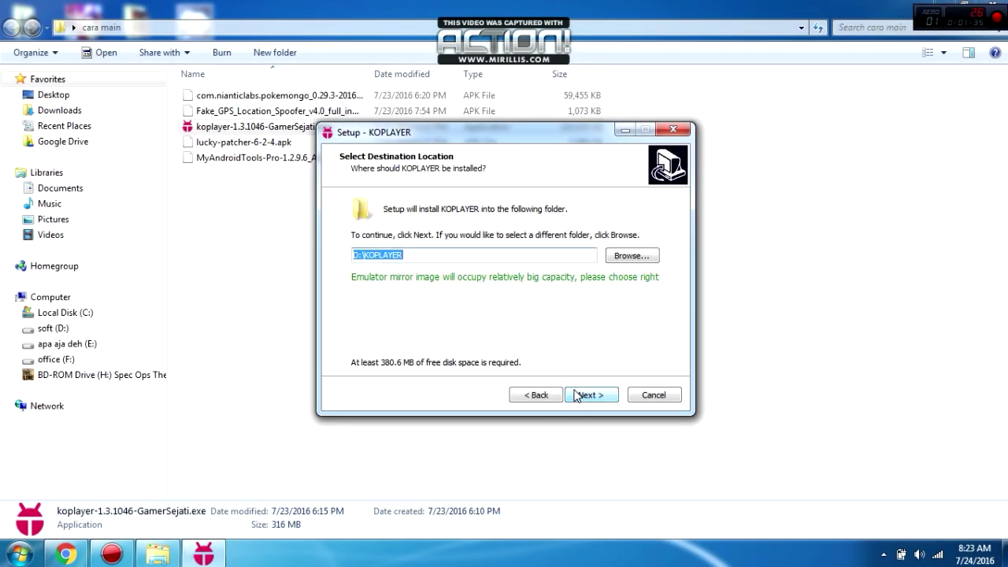
{"action": "left_click", "coordinate": [576, 394]}
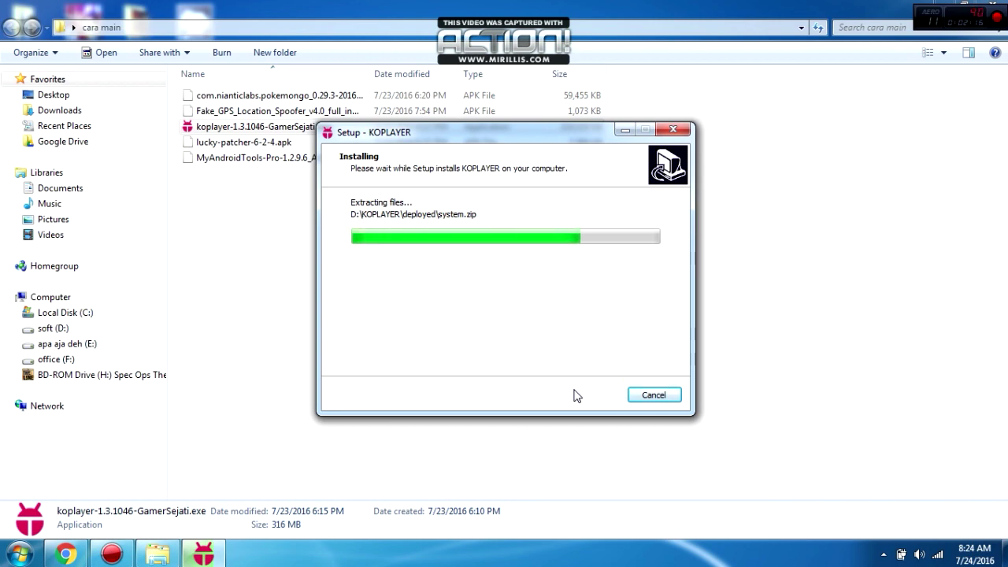
Finish the setup with KOPLAYER set to run and skip the emulator's Beginners' Guide
{"action": "left_click_drag", "start_coordinate": [434, 133], "coordinate": [398, 105]}
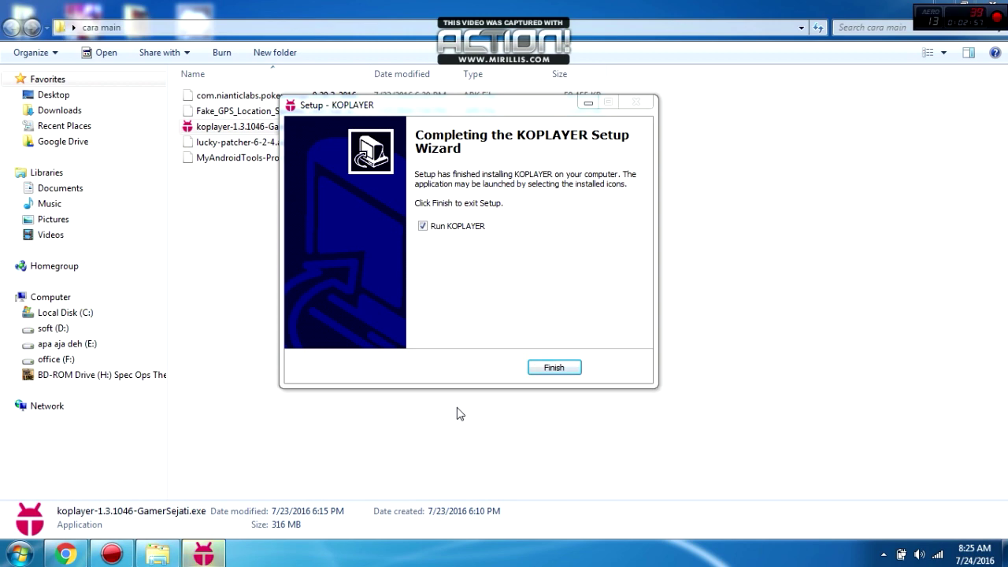
{"action": "left_click", "coordinate": [552, 367]}
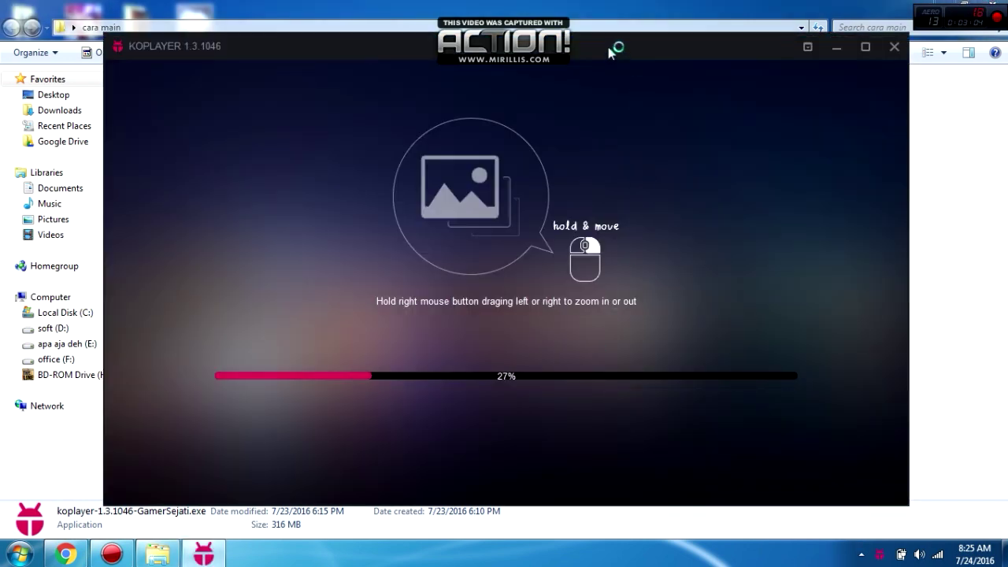
{"action": "left_click_drag", "start_coordinate": [612, 45], "coordinate": [712, 34]}
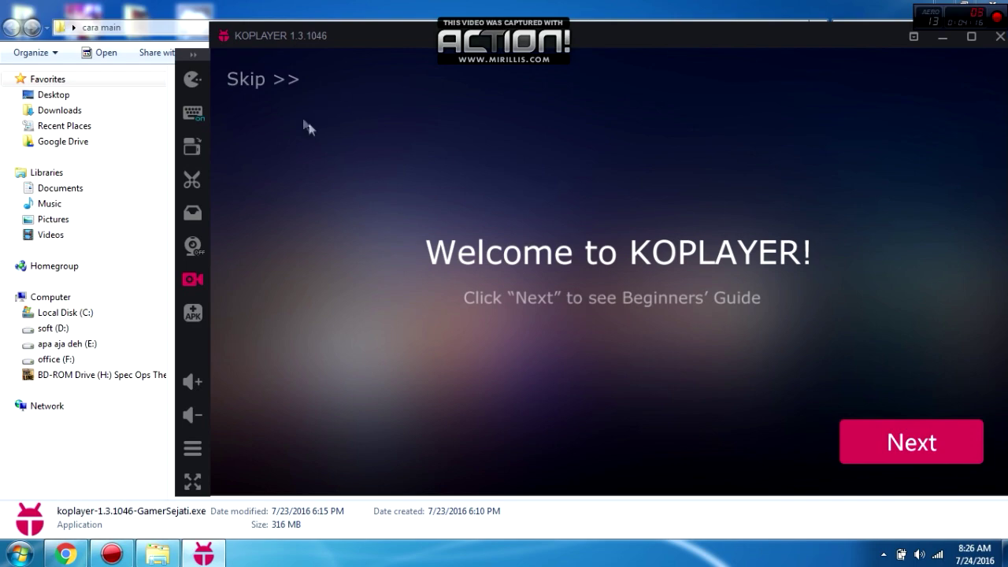
{"action": "left_click", "coordinate": [248, 79]}
{"action": "left_click_drag", "start_coordinate": [313, 37], "coordinate": [285, 46]}
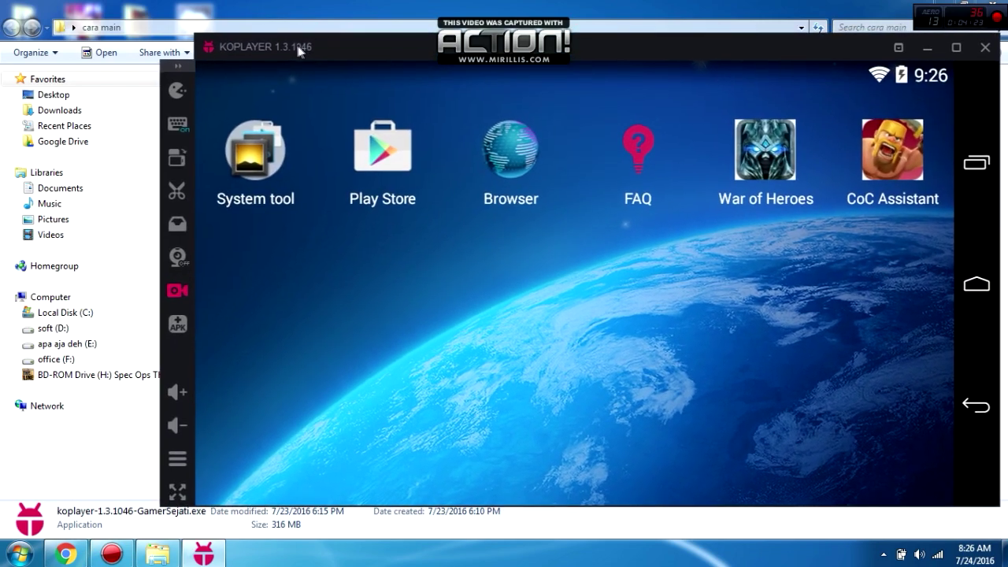
Install lucky-patcher-6-2-4.apk in the emulator from the cara main folder on the Desktop
{"action": "left_click", "coordinate": [177, 325]}
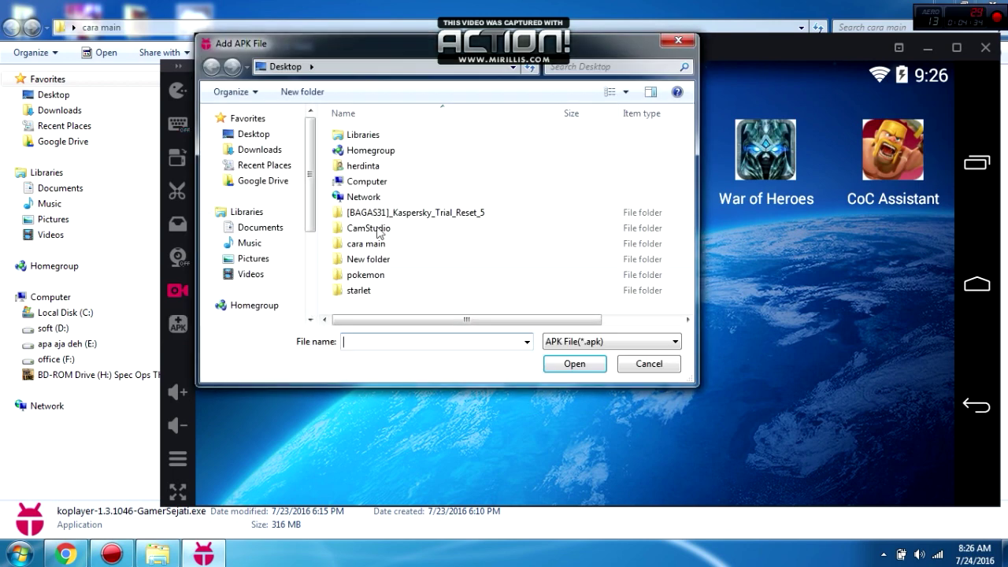
{"action": "left_click", "coordinate": [274, 137]}
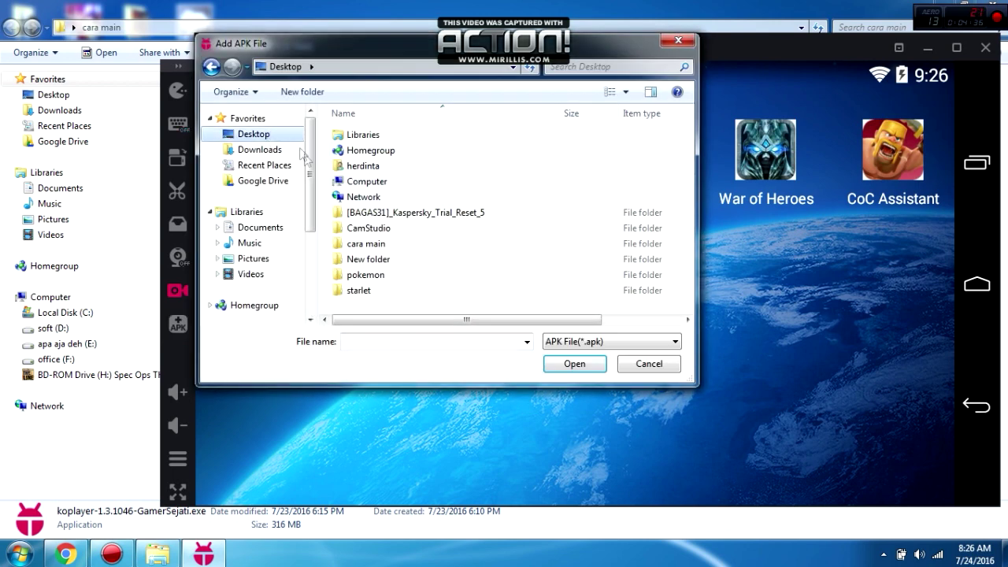
{"action": "double_click", "coordinate": [364, 245]}
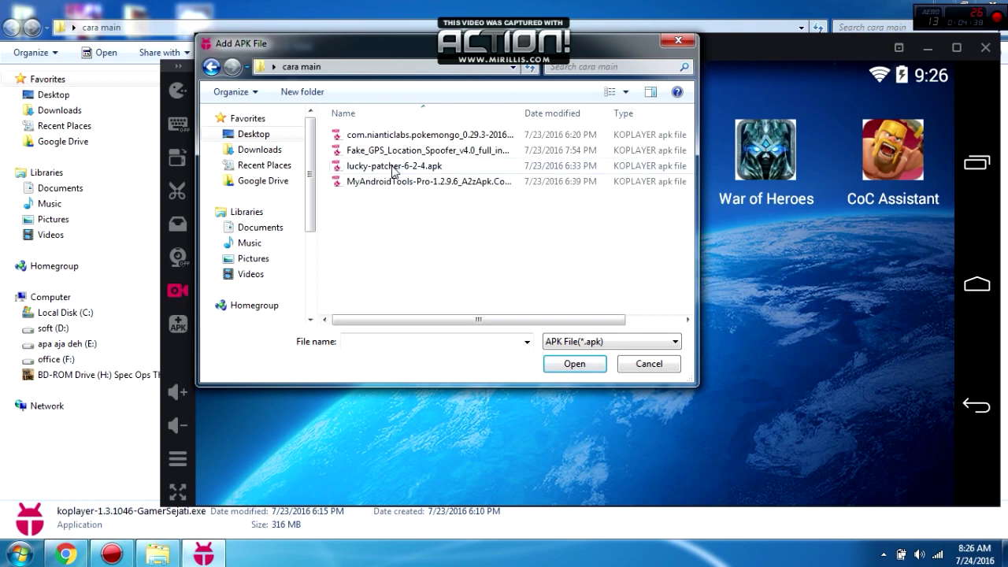
{"action": "left_click", "coordinate": [350, 167]}
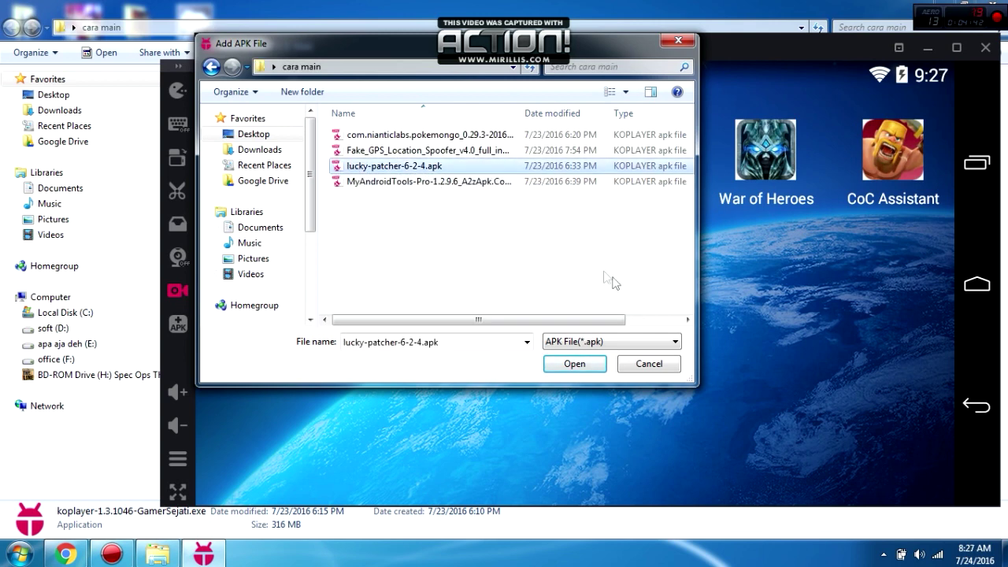
{"action": "left_click", "coordinate": [571, 364]}
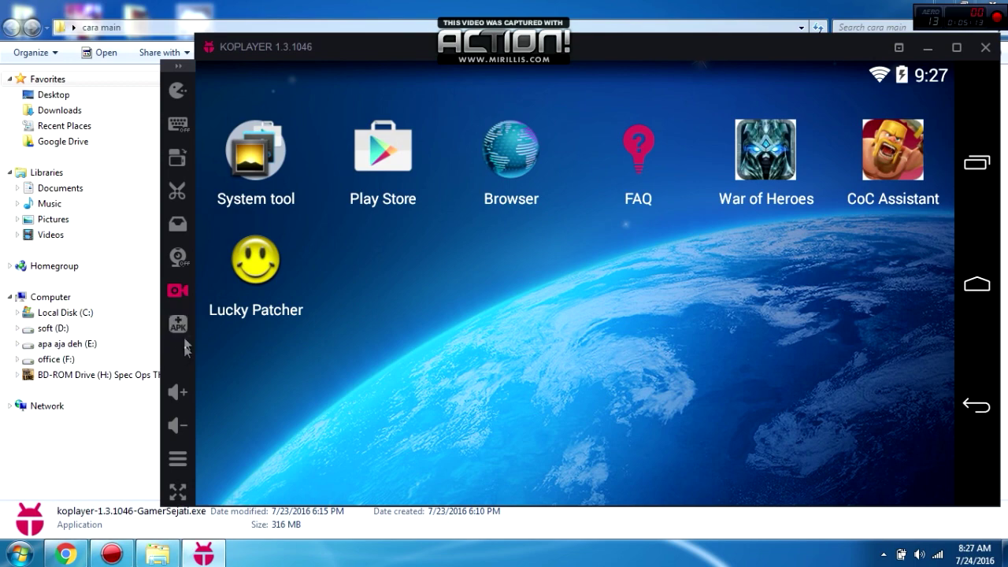
Install the Fake_GPS_Location_Spoofer_v4.0 APK in the emulator from the cara main folder
{"action": "left_click", "coordinate": [174, 327]}
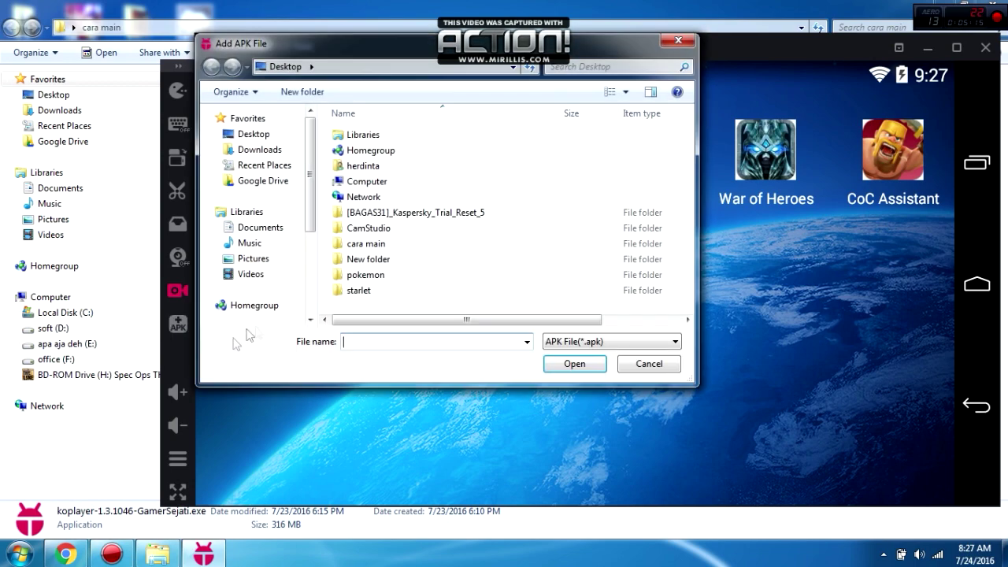
{"action": "double_click", "coordinate": [355, 245]}
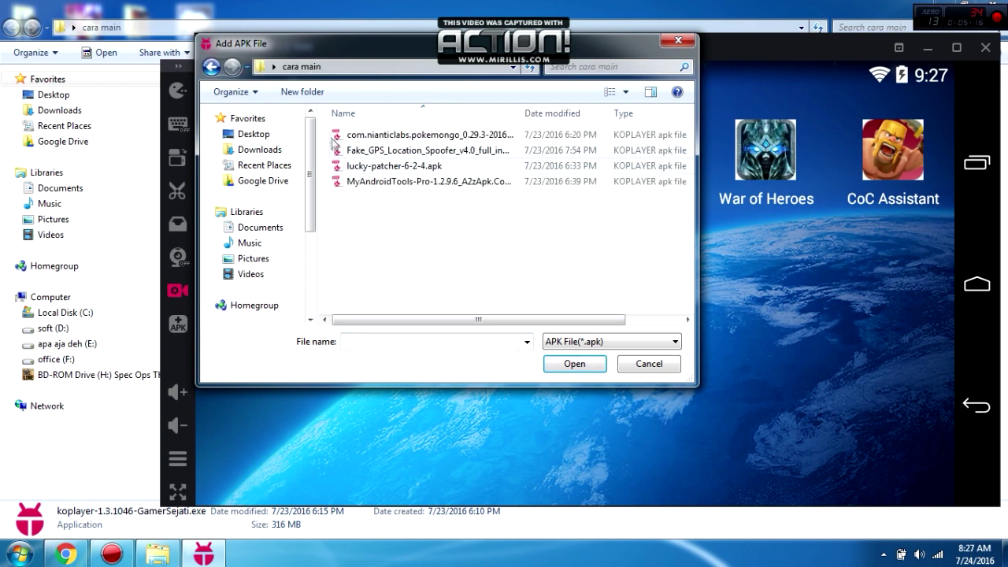
{"action": "left_click", "coordinate": [374, 154]}
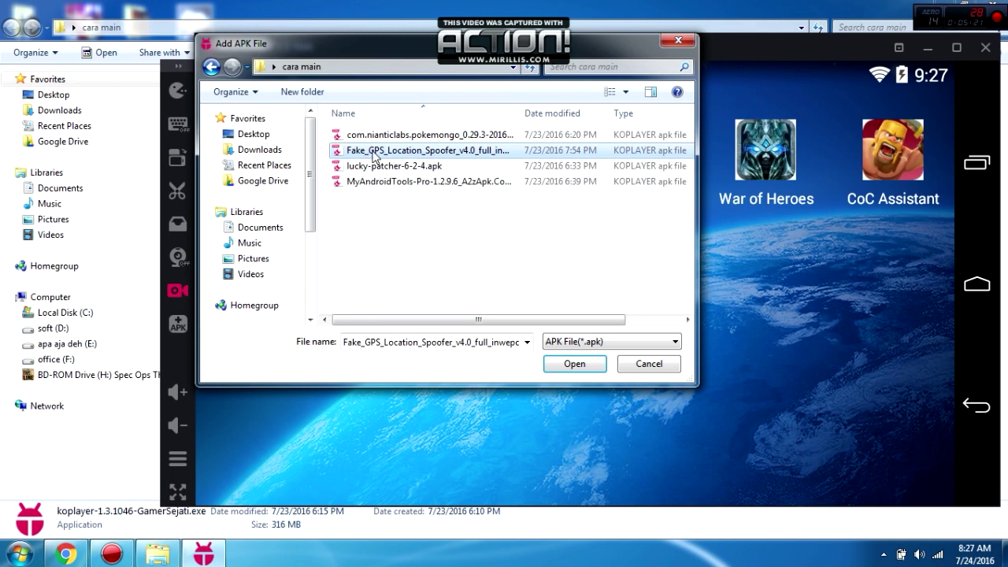
{"action": "left_click", "coordinate": [569, 363]}
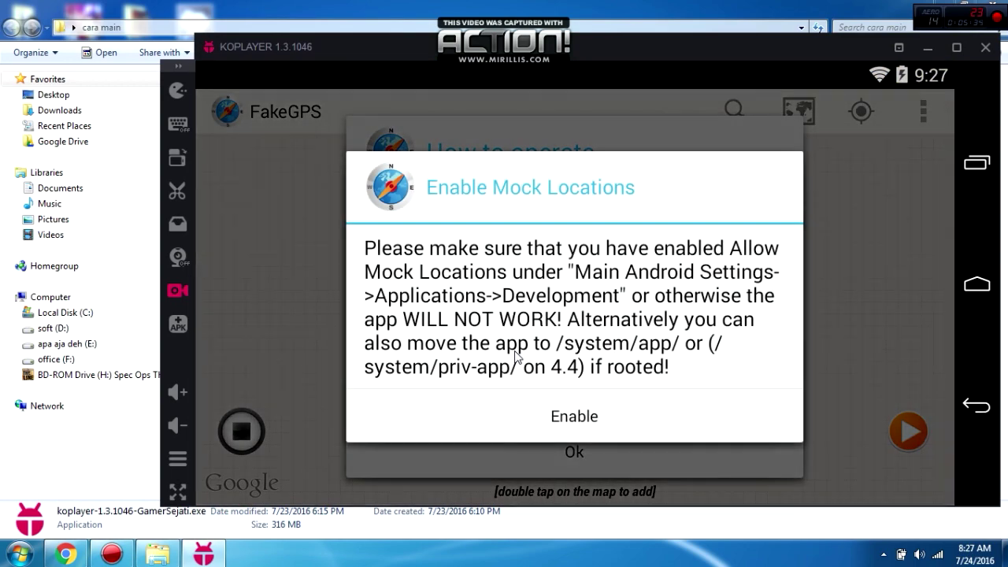
Accept FakeGPS's Enable Mock Locations and How to operate prompts, and return from Developer options to the home screen
{"action": "left_click", "coordinate": [564, 412]}
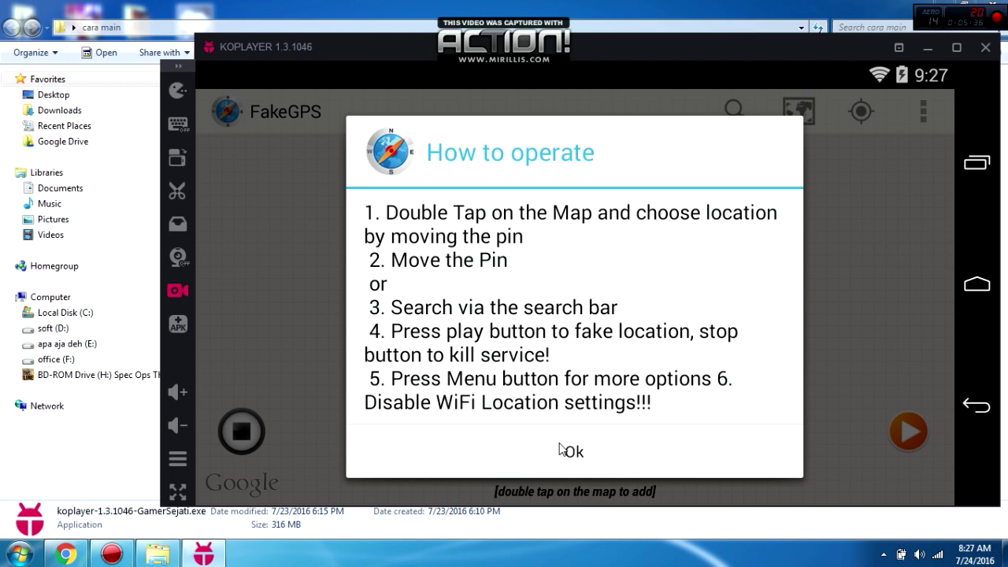
{"action": "left_click", "coordinate": [562, 451]}
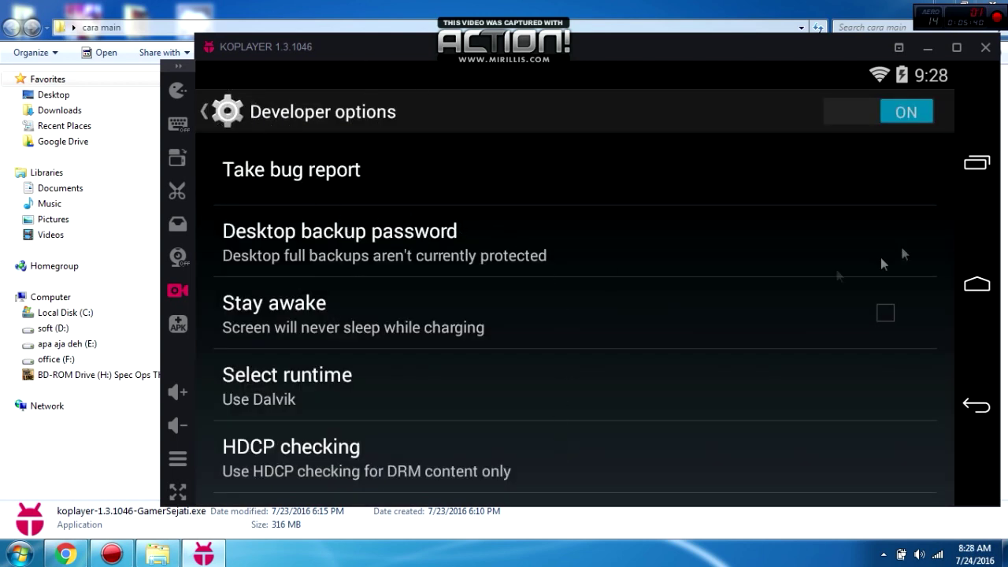
{"action": "left_click", "coordinate": [907, 112]}
{"action": "left_click", "coordinate": [208, 111]}
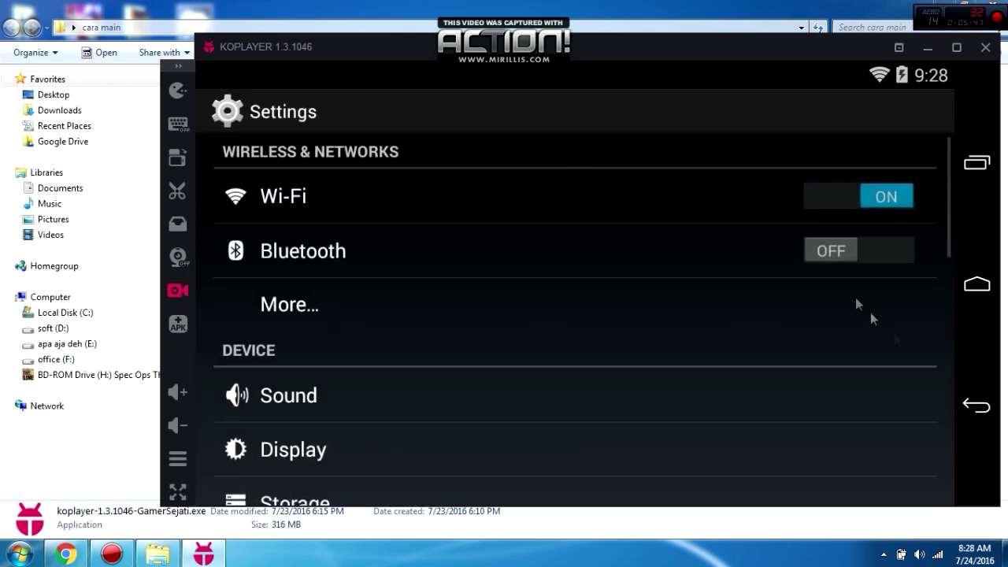
{"action": "left_click", "coordinate": [979, 288]}
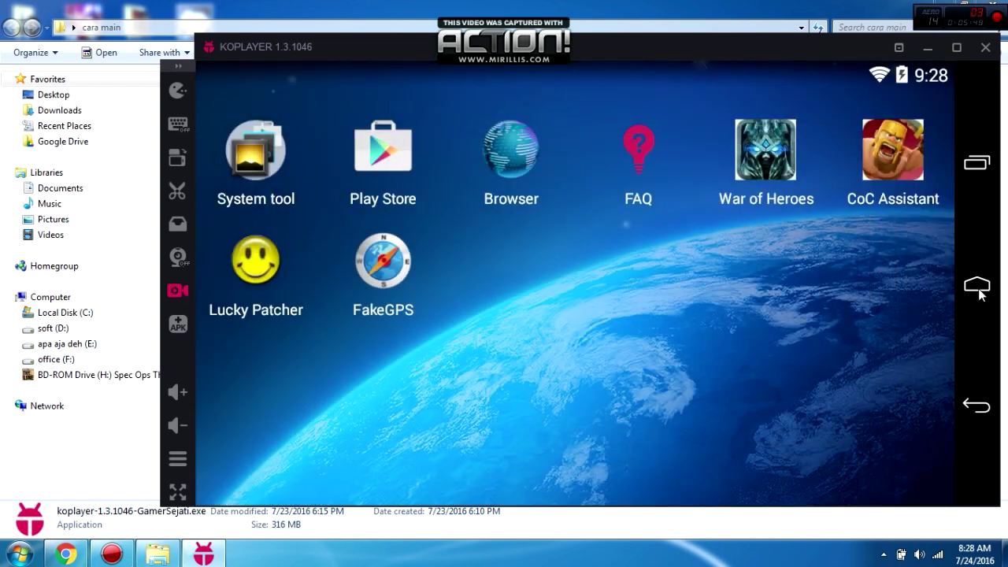
Install the MyAndroidTools-Pro-1.2.9.6 APK in the emulator from the cara main folder
{"action": "left_click", "coordinate": [176, 324]}
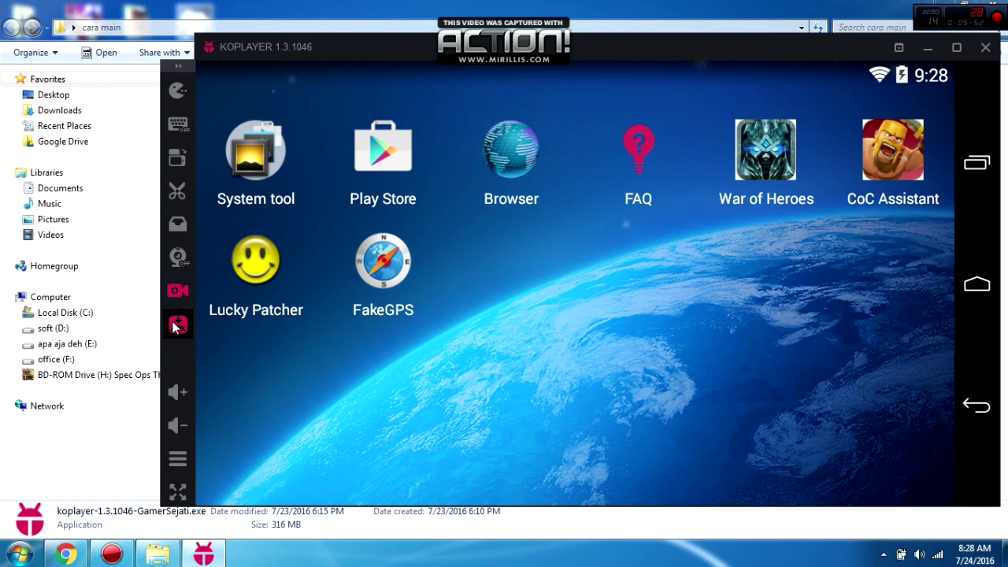
{"action": "double_click", "coordinate": [385, 248]}
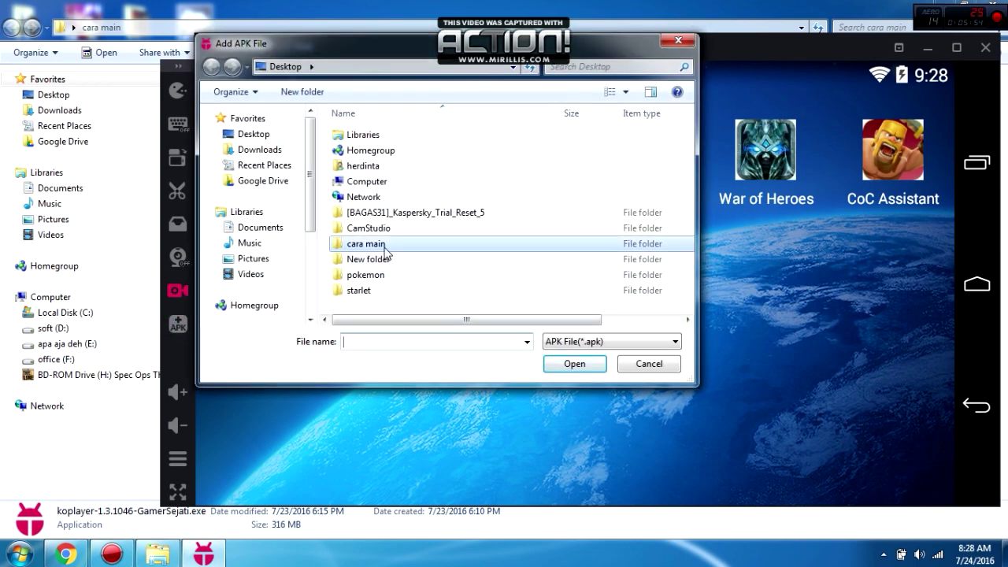
{"action": "left_click", "coordinate": [404, 182]}
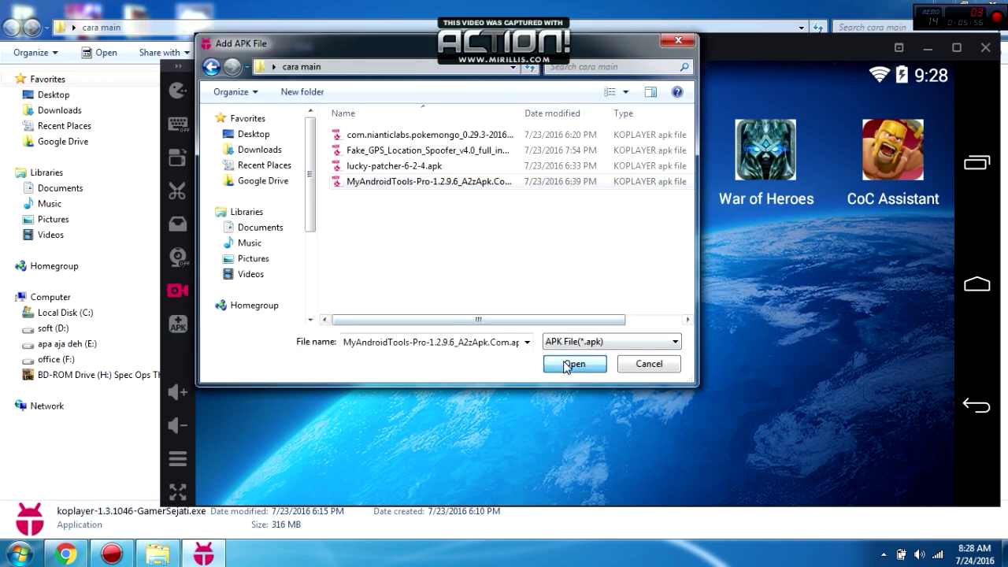
{"action": "left_click", "coordinate": [563, 364]}
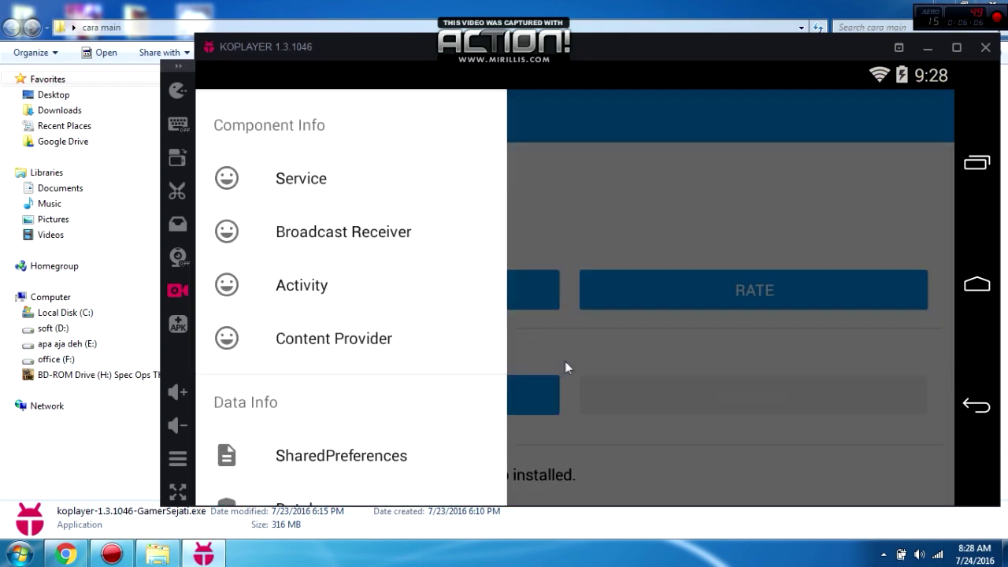
Disable FusedLocationService under Fused Location in MyAndroidTools' system services and return to the service list
{"action": "left_click", "coordinate": [292, 184]}
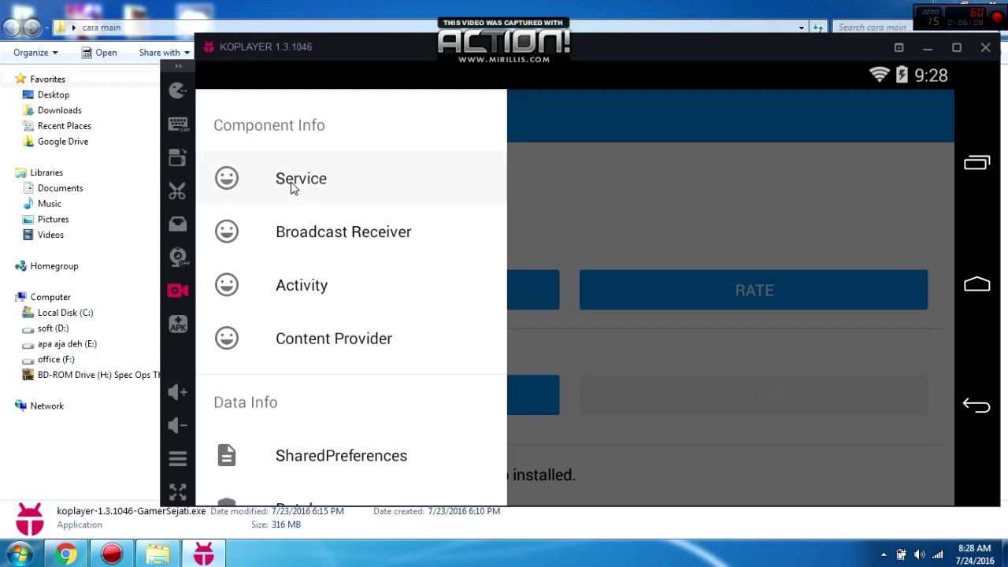
{"action": "left_click", "coordinate": [366, 170]}
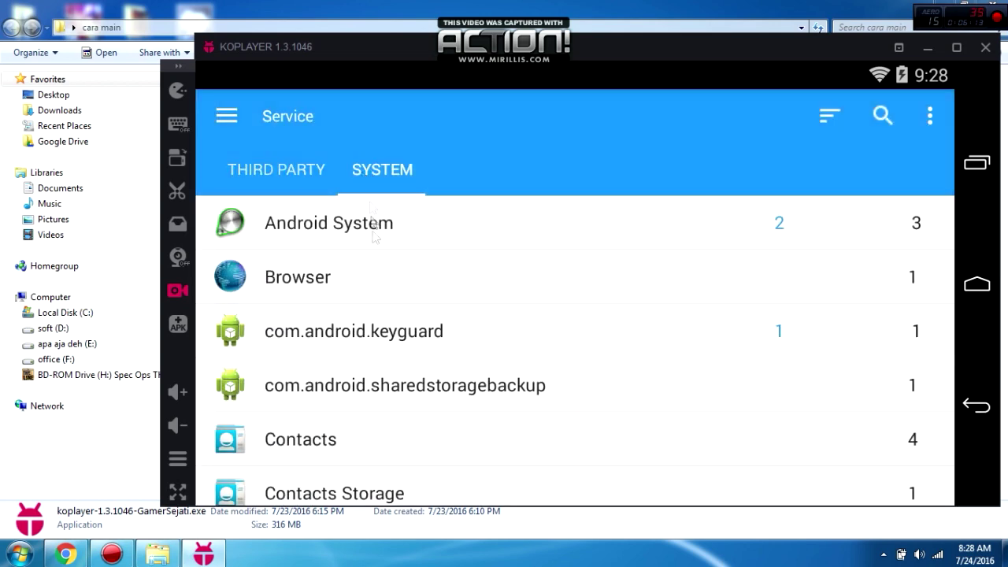
{"action": "scroll", "coordinate": [400, 306], "scroll_direction": "down", "scroll_amount": 5}
{"action": "scroll", "coordinate": [400, 310], "scroll_direction": "down", "scroll_amount": 3}
{"action": "left_click", "coordinate": [393, 287]}
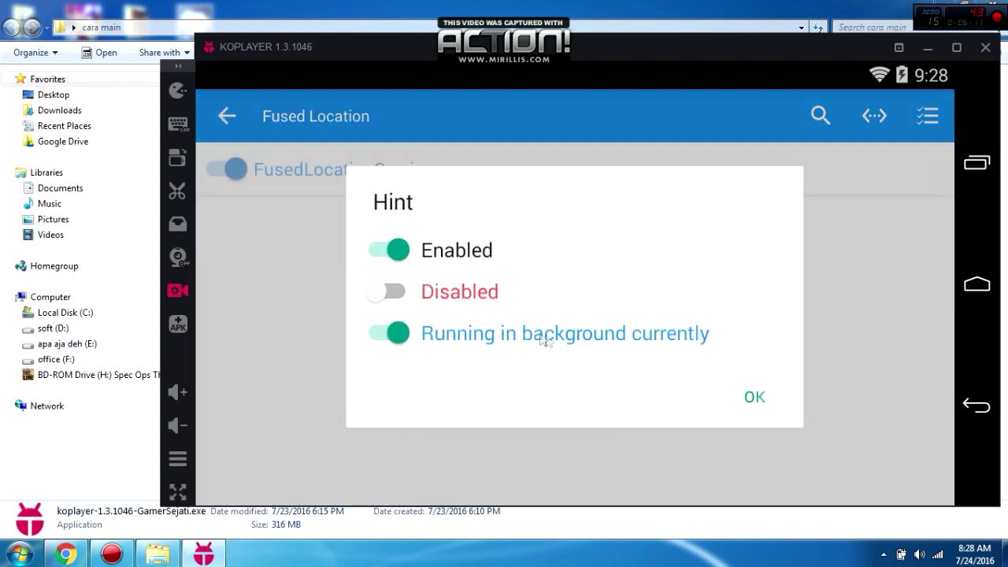
{"action": "left_click", "coordinate": [755, 402]}
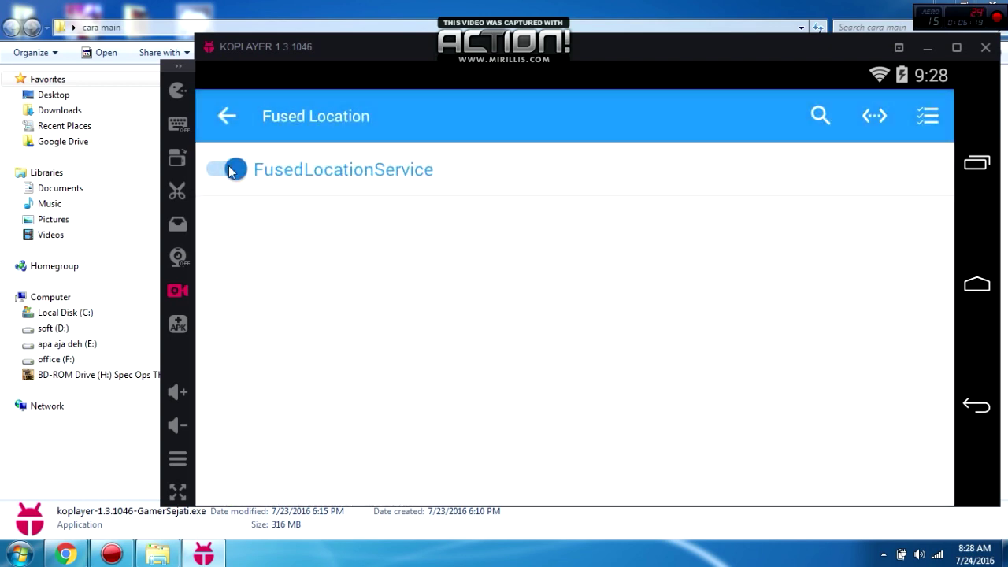
{"action": "left_click", "coordinate": [229, 170]}
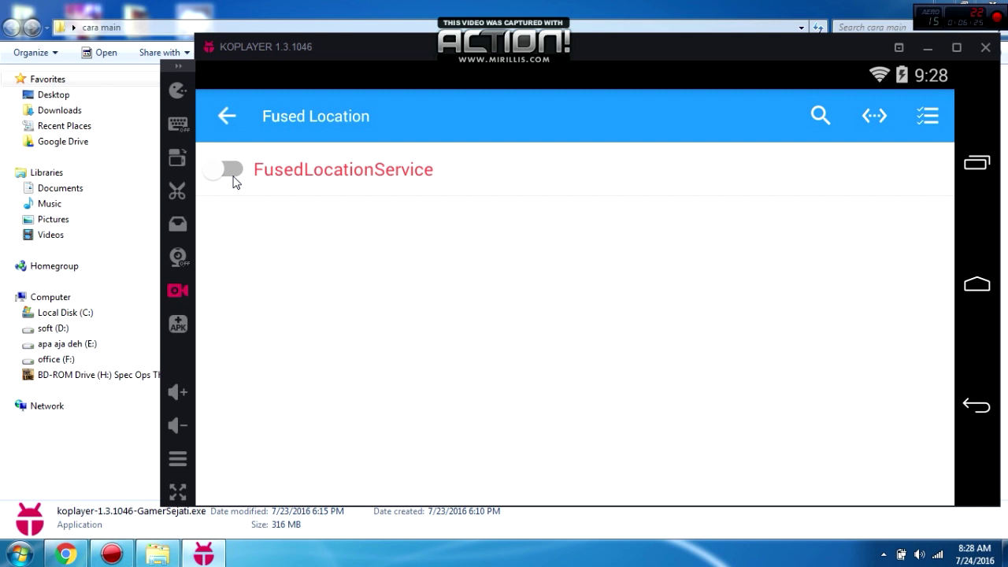
{"action": "left_click", "coordinate": [223, 116]}
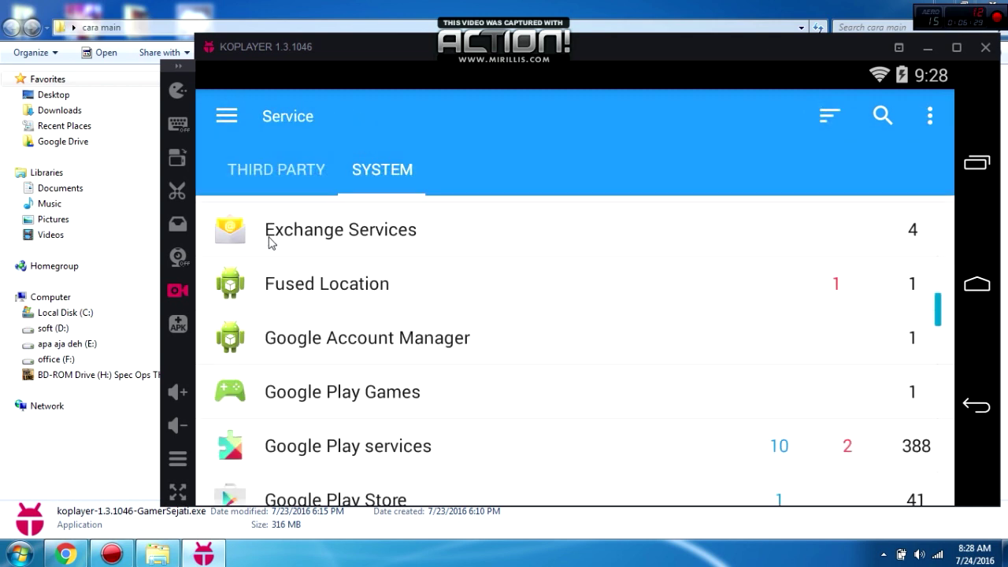
Search the Google Play services components for "goo" and disable GoogleLocationService
{"action": "scroll", "coordinate": [337, 375], "scroll_direction": "down", "scroll_amount": 2}
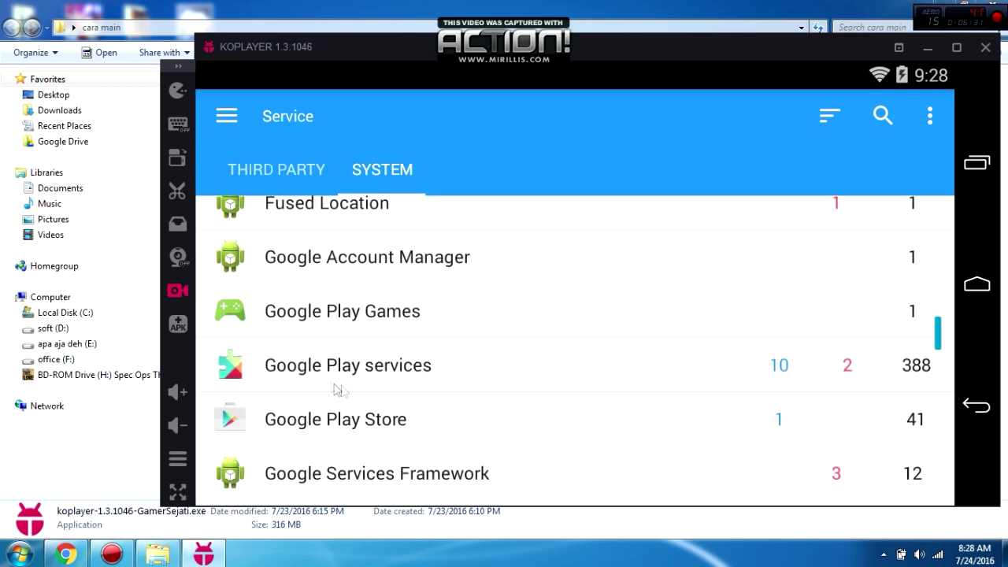
{"action": "left_click", "coordinate": [357, 380]}
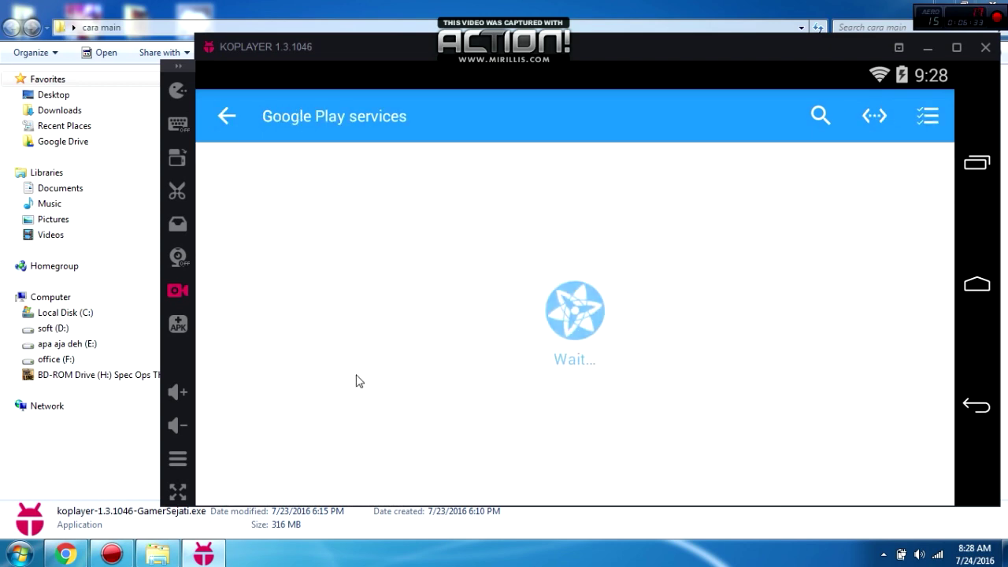
{"action": "left_click", "coordinate": [818, 115]}
{"action": "type", "text": "goo"}
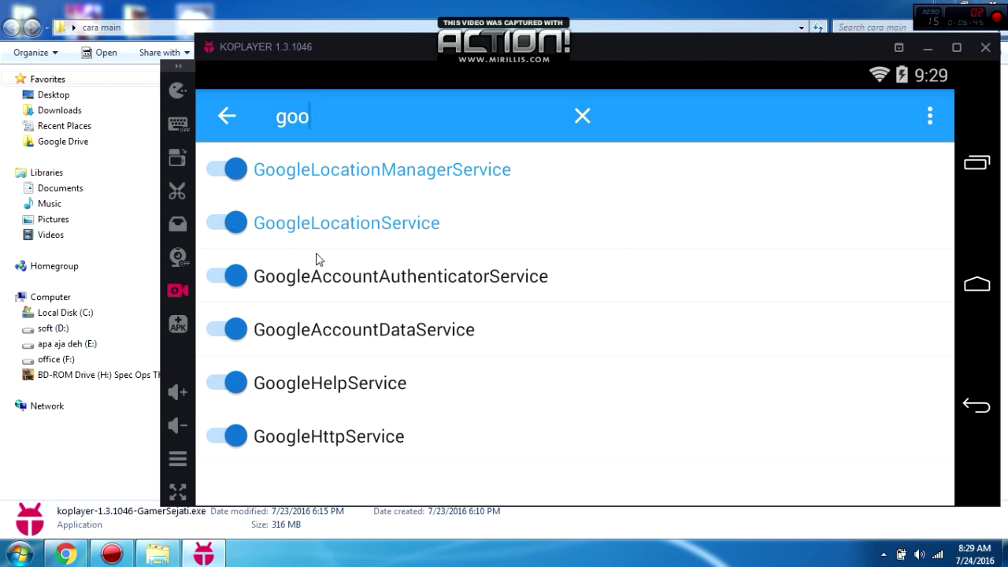
{"action": "left_click", "coordinate": [229, 223]}
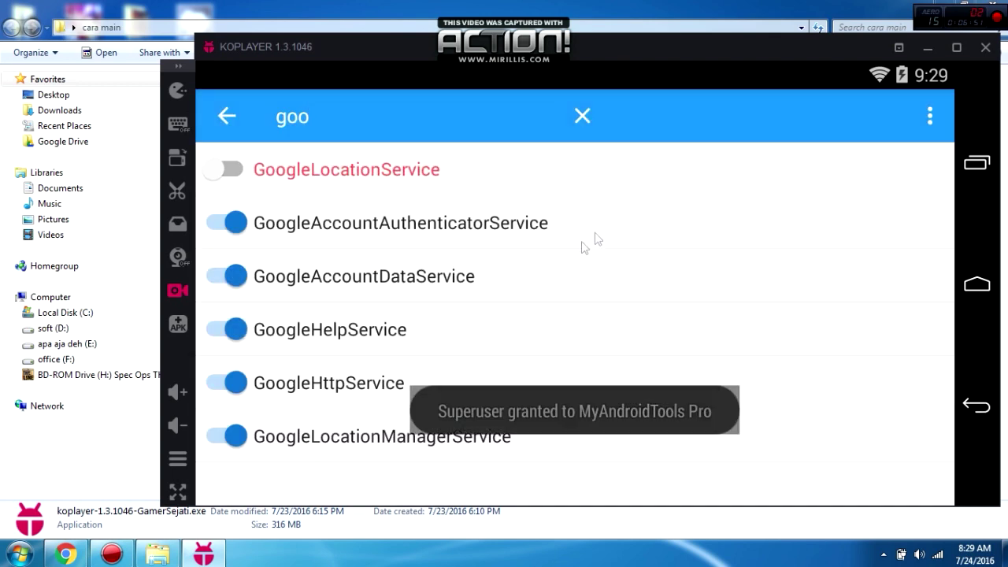
Leave the Google Play services list, move FakeGPS to /system/app with Lucky Patcher, and decline the reboot
{"action": "key", "text": "Escape"}
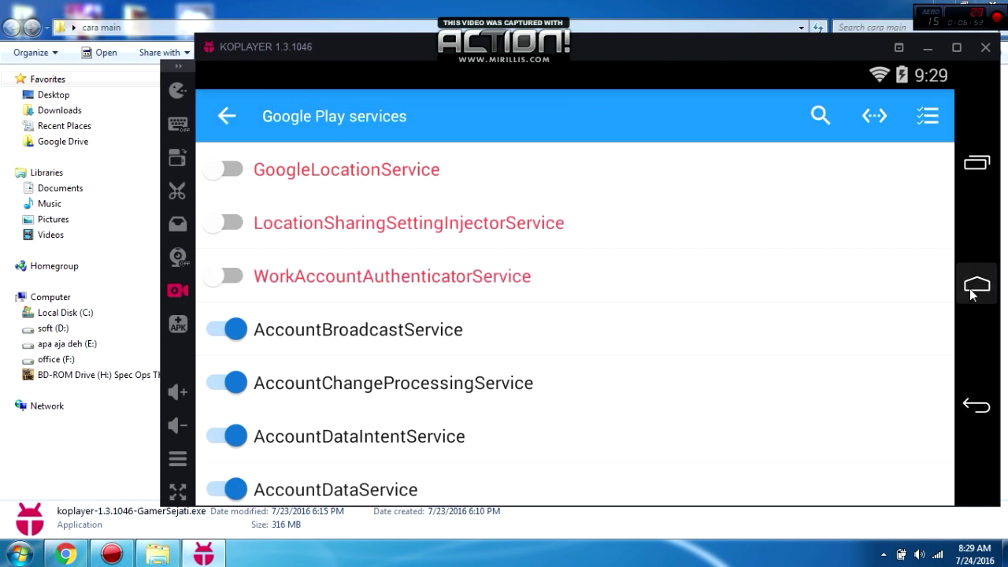
{"action": "left_click", "coordinate": [977, 285]}
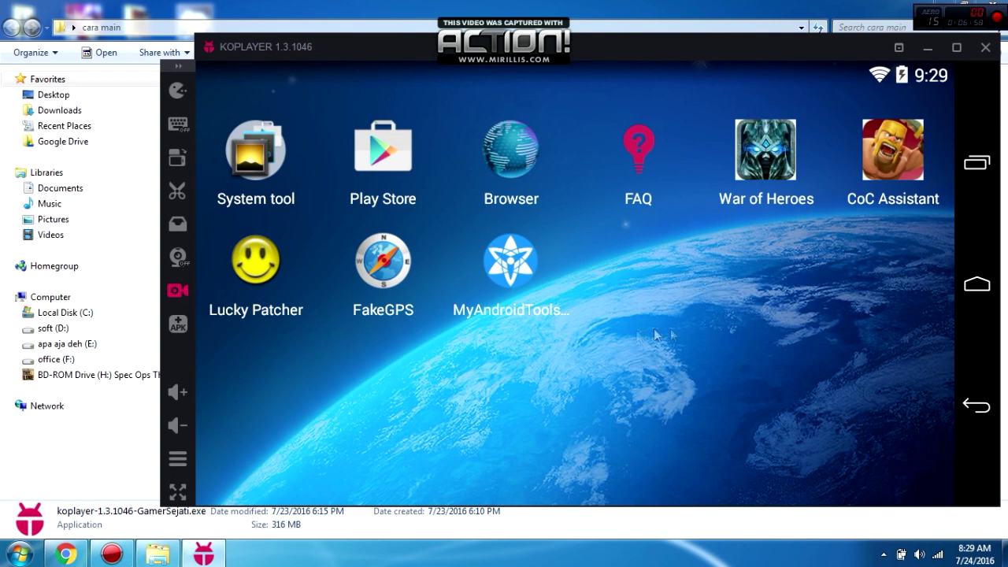
{"action": "left_click", "coordinate": [257, 266]}
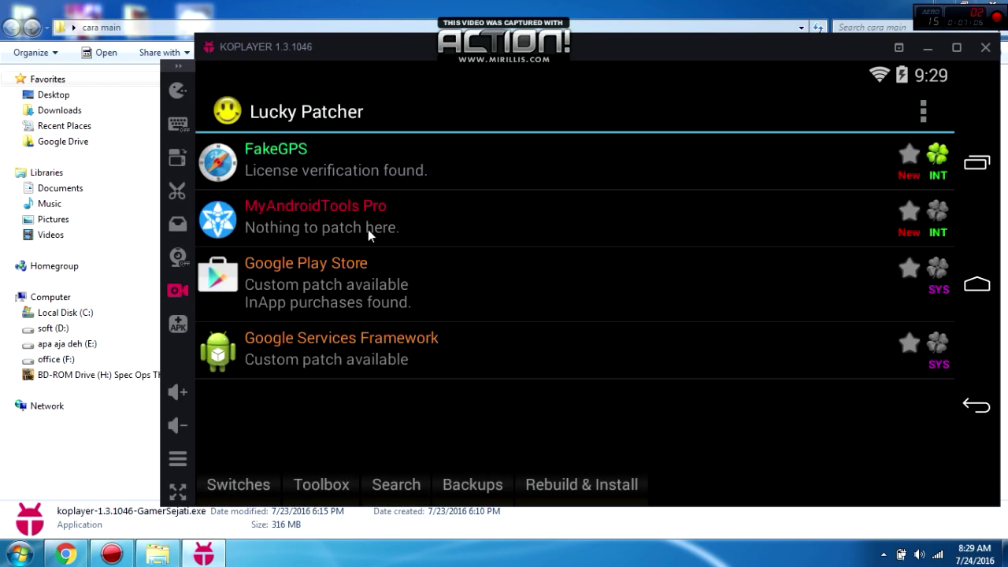
{"action": "left_click", "coordinate": [362, 158]}
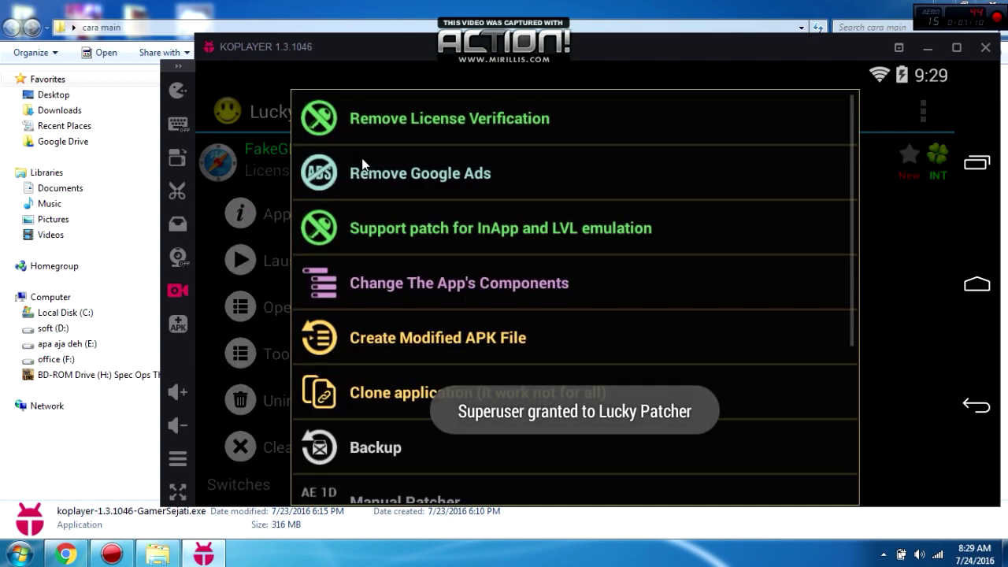
{"action": "scroll", "coordinate": [470, 308], "scroll_direction": "down", "scroll_amount": 3}
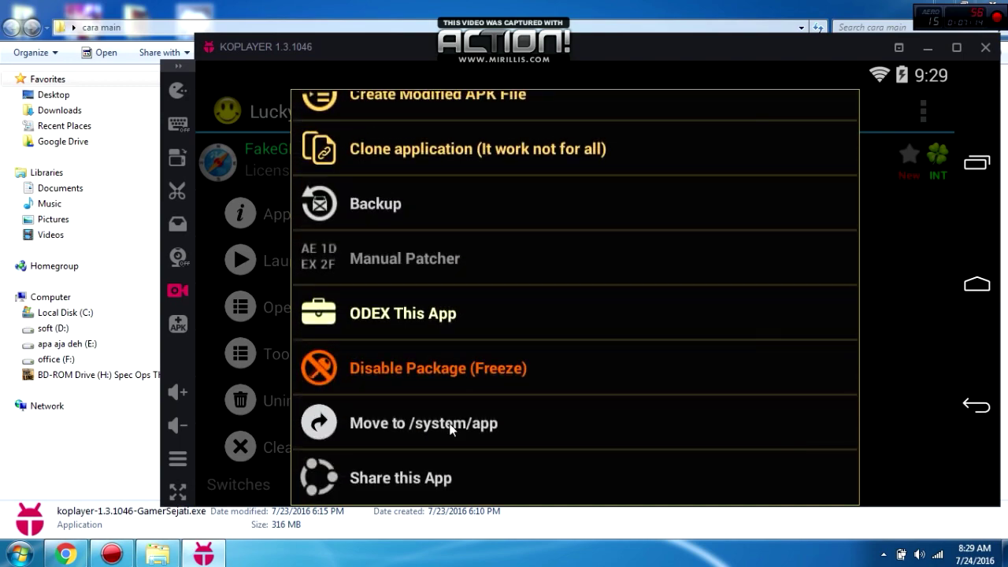
{"action": "left_click", "coordinate": [450, 425]}
{"action": "left_click", "coordinate": [666, 386]}
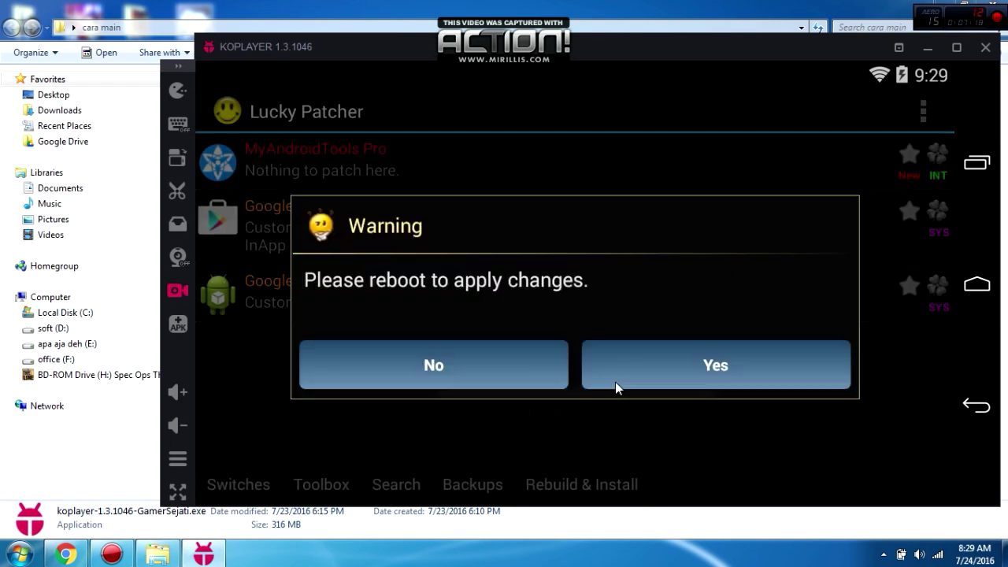
{"action": "left_click", "coordinate": [458, 372]}
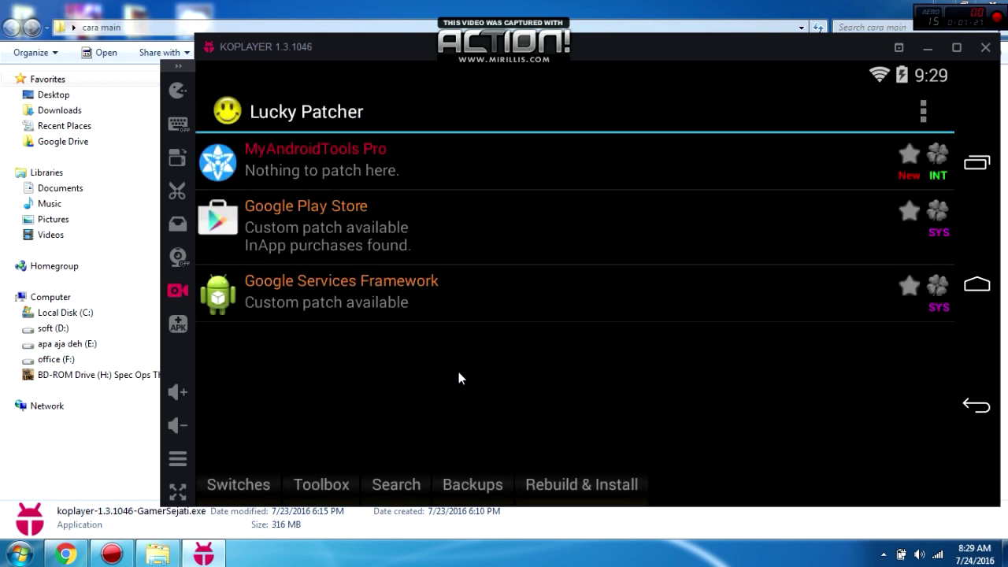
Set the emulator's recommended resolution to 720x1280-320dpi (HD Portrait), save it, and restart the emulator immediately
{"action": "left_click", "coordinate": [899, 47]}
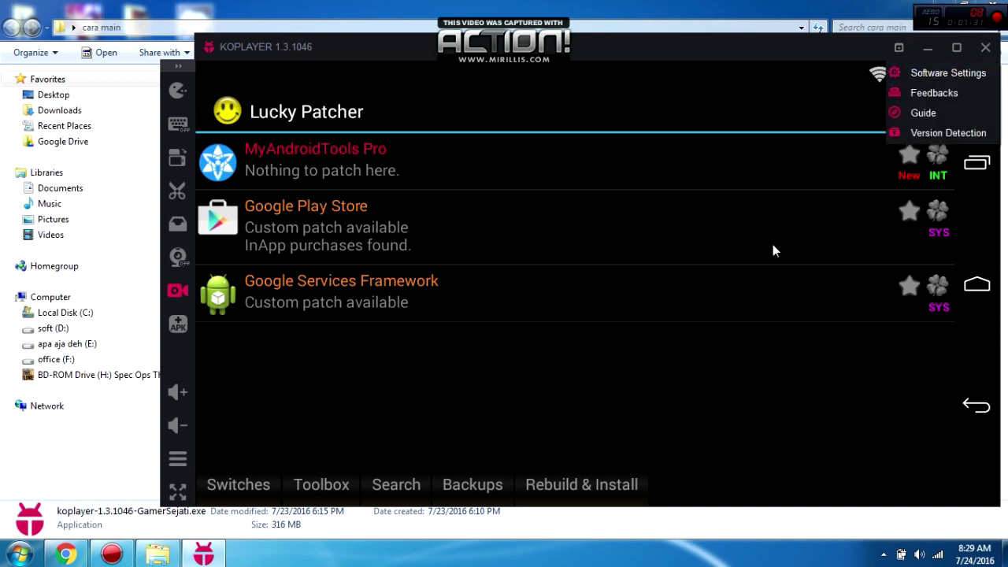
{"action": "left_click", "coordinate": [948, 72]}
{"action": "left_click", "coordinate": [516, 194]}
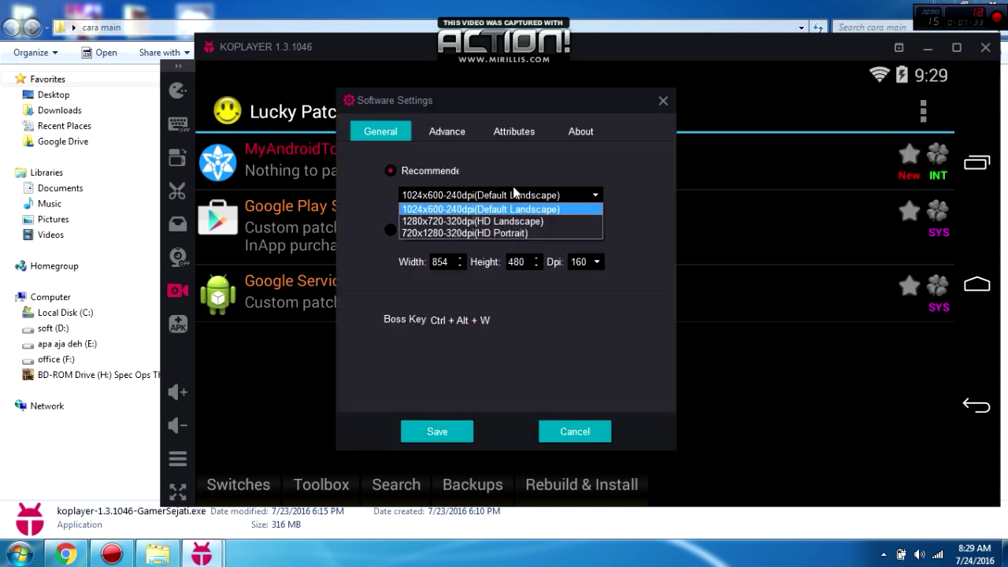
{"action": "left_click", "coordinate": [500, 232]}
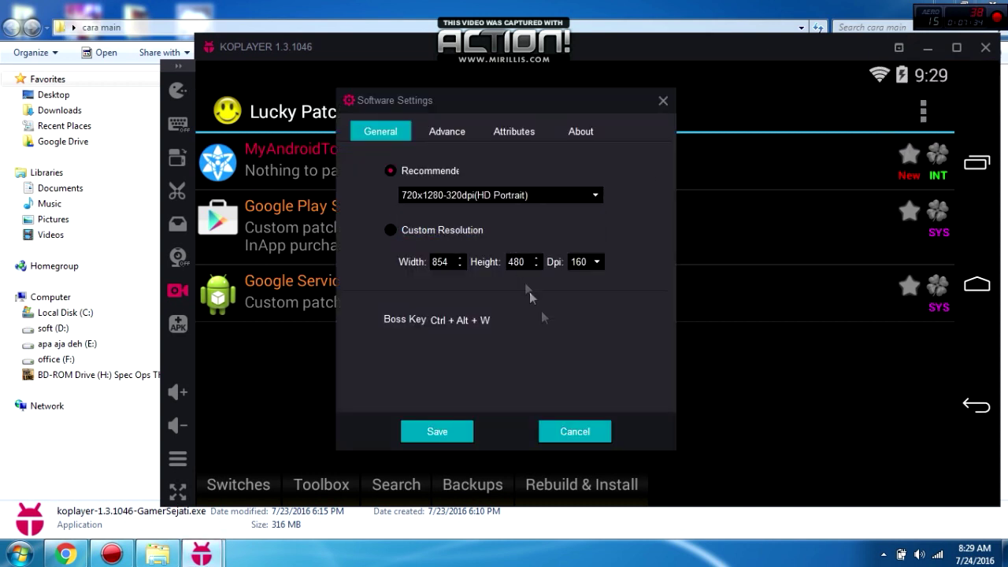
{"action": "left_click", "coordinate": [438, 437]}
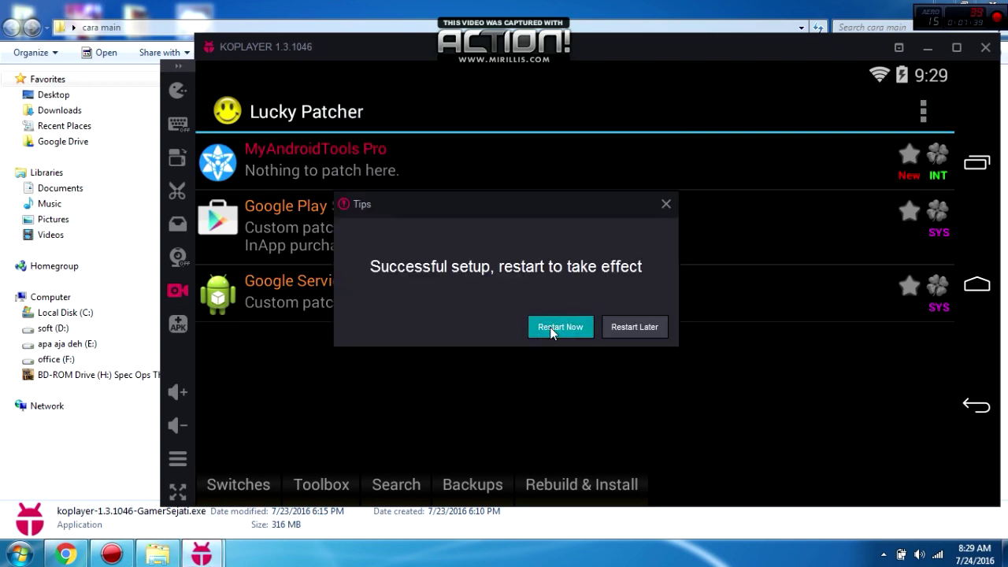
{"action": "left_click", "coordinate": [560, 326]}
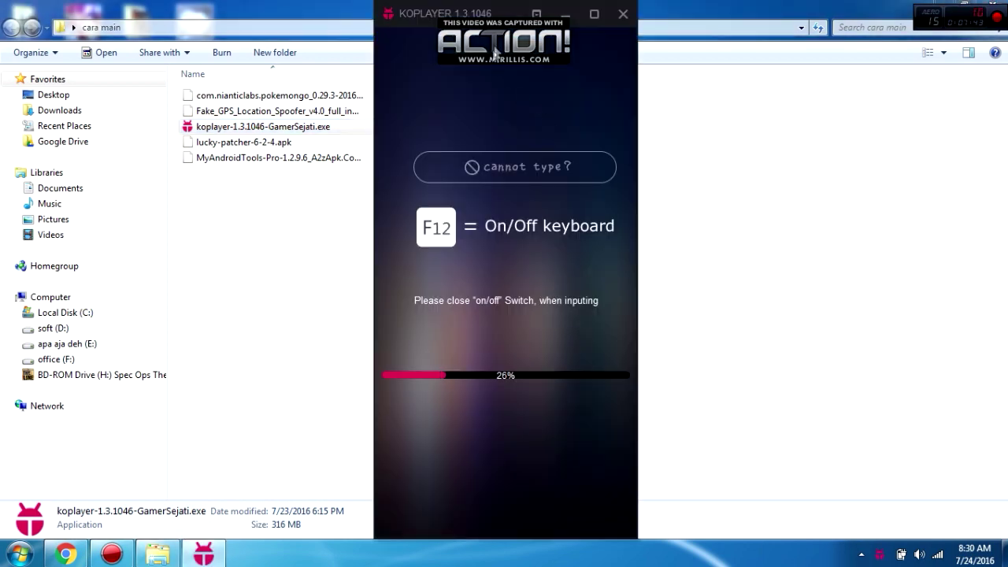
{"action": "left_click_drag", "start_coordinate": [508, 20], "coordinate": [391, 15]}
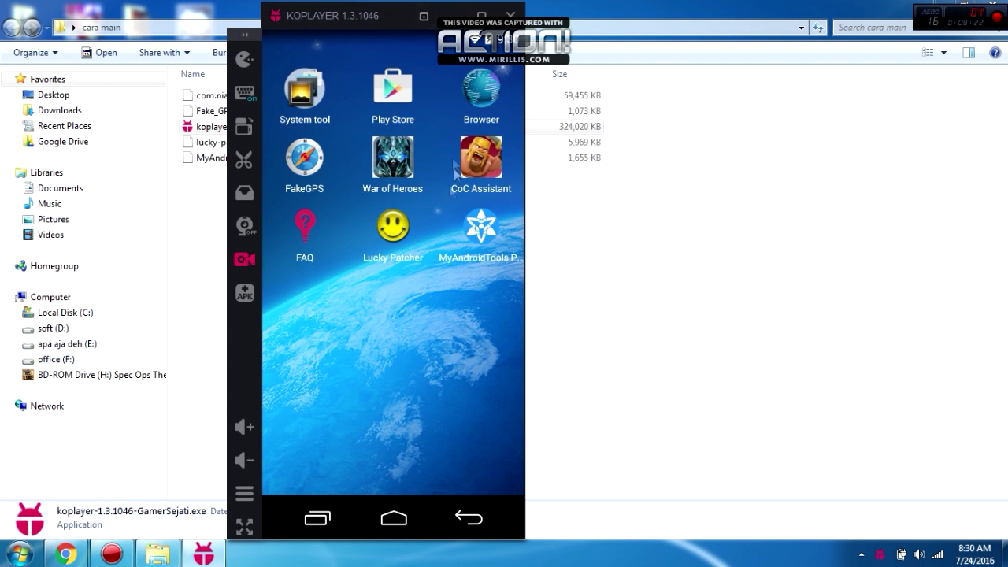
Enable Expert Mode in FakeGPS's settings, accept its notice, and return to the map
{"action": "left_click", "coordinate": [304, 162]}
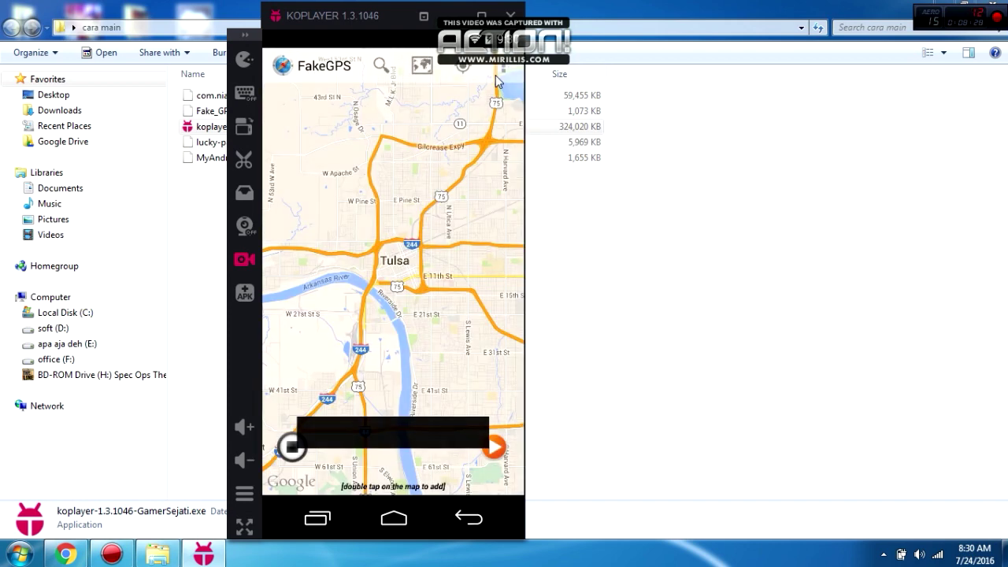
{"action": "left_click", "coordinate": [502, 67]}
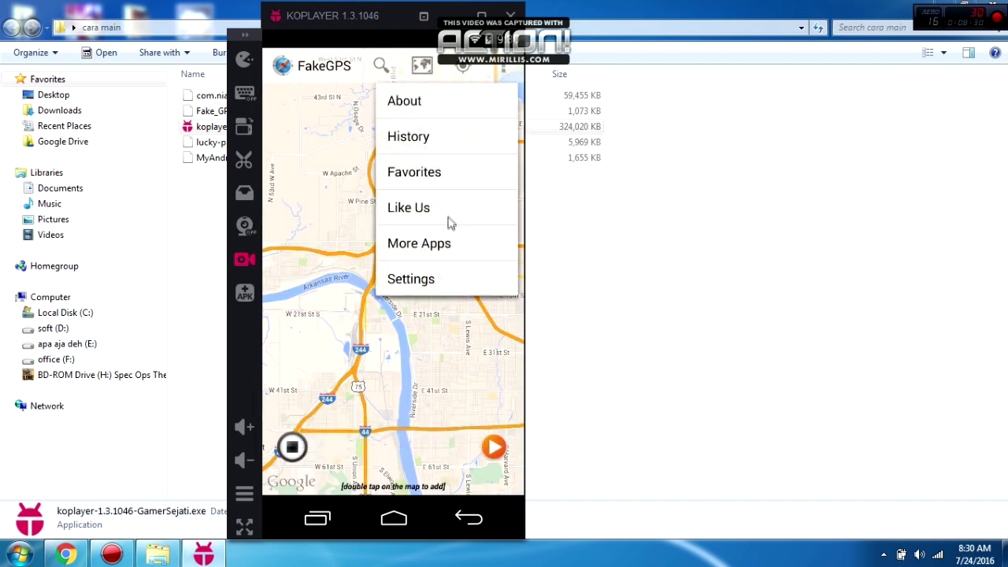
{"action": "left_click", "coordinate": [419, 286]}
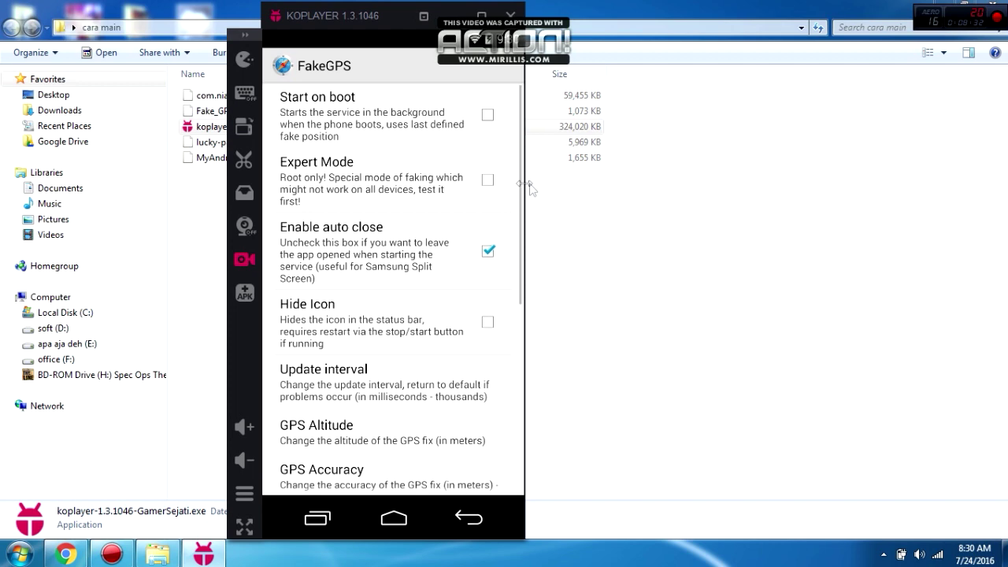
{"action": "left_click", "coordinate": [488, 181]}
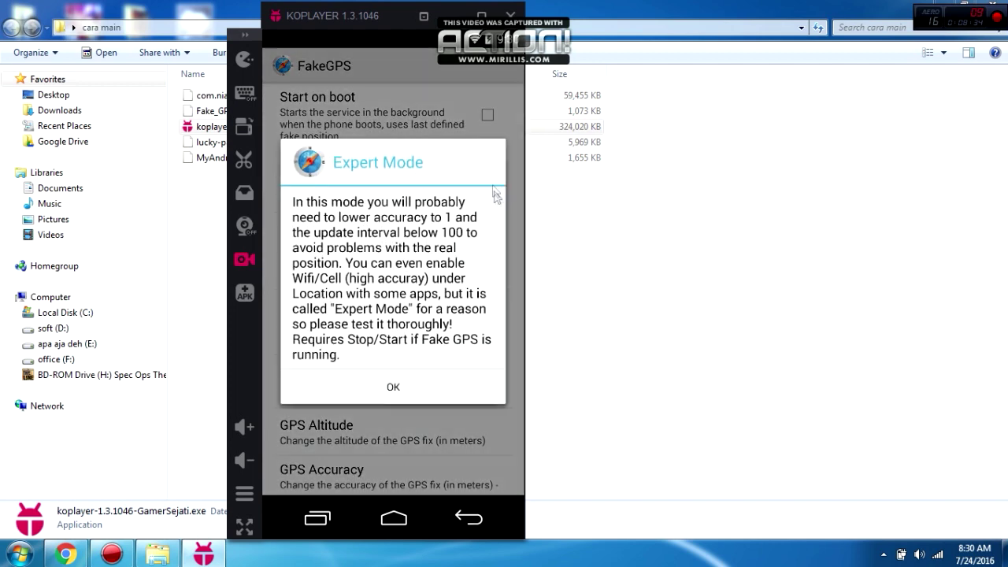
{"action": "left_click", "coordinate": [415, 400]}
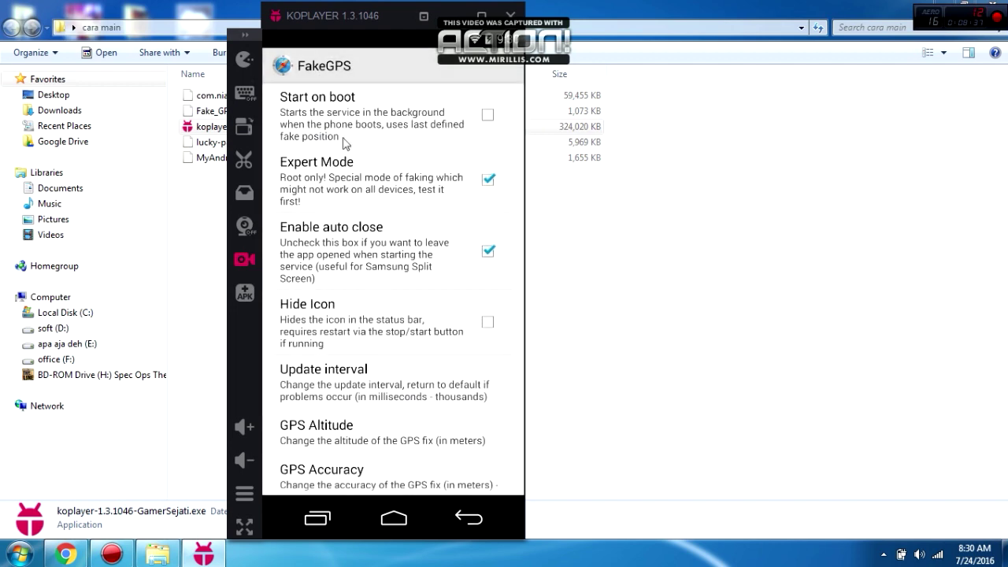
{"action": "left_click", "coordinate": [464, 518]}
Search FakeGPS for "jakarta" and start faking the location there
{"action": "left_click", "coordinate": [381, 66]}
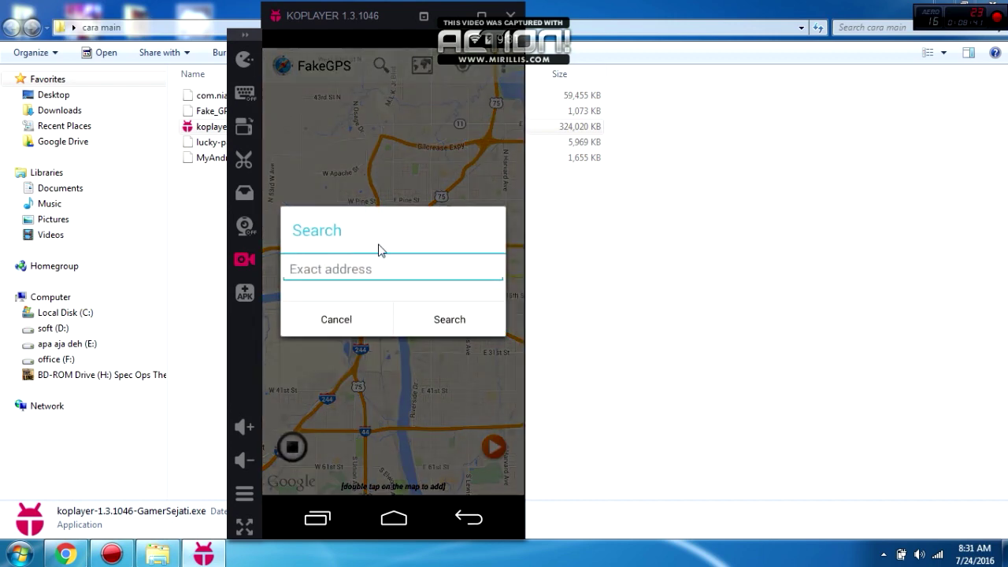
{"action": "type", "text": "jakarta"}
{"action": "left_click", "coordinate": [425, 318]}
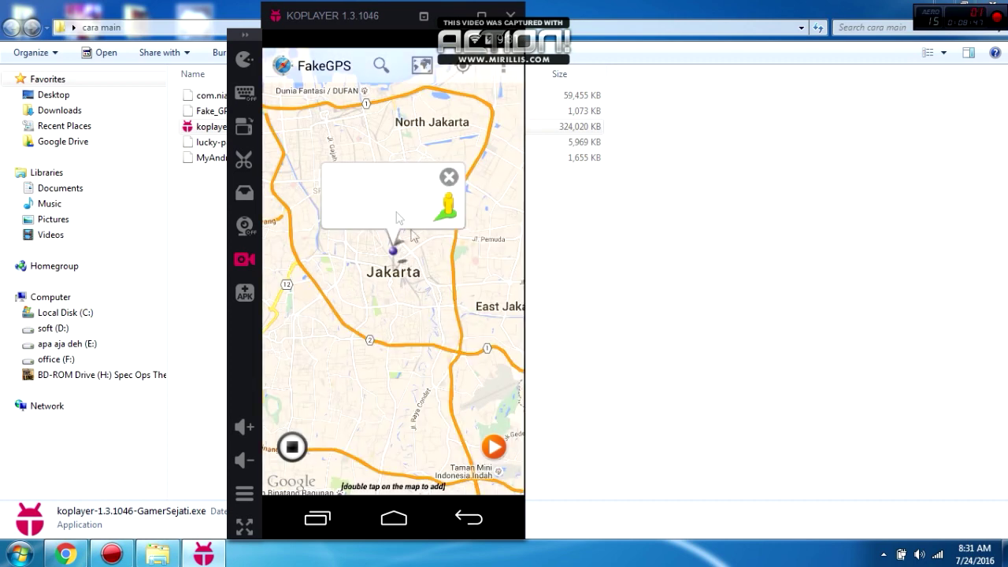
{"action": "left_click", "coordinate": [493, 448]}
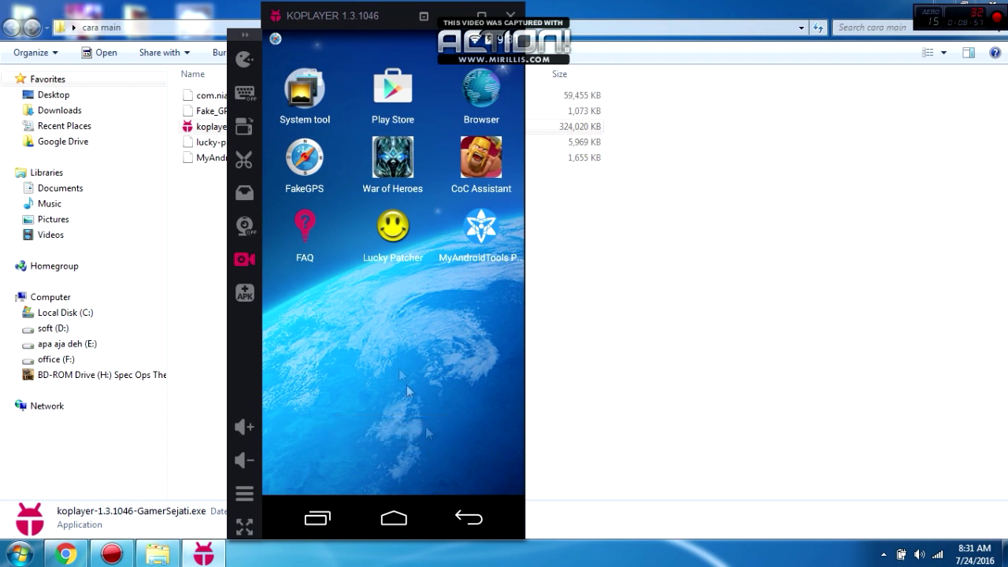
Install the com.nianticlabs.pokemongo_0.29.3 APK in the emulator from the cara main folder
{"action": "left_click", "coordinate": [245, 294]}
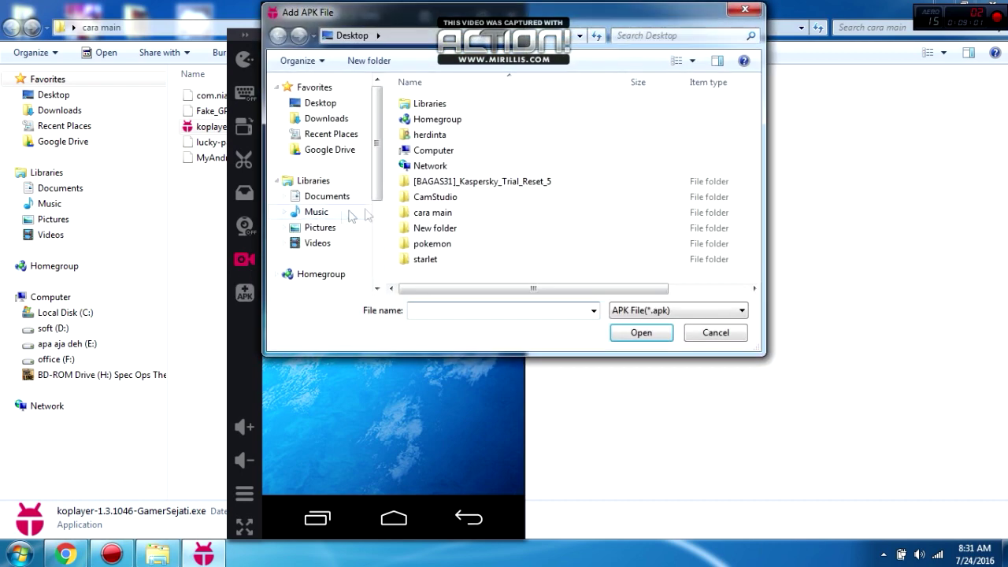
{"action": "double_click", "coordinate": [435, 213]}
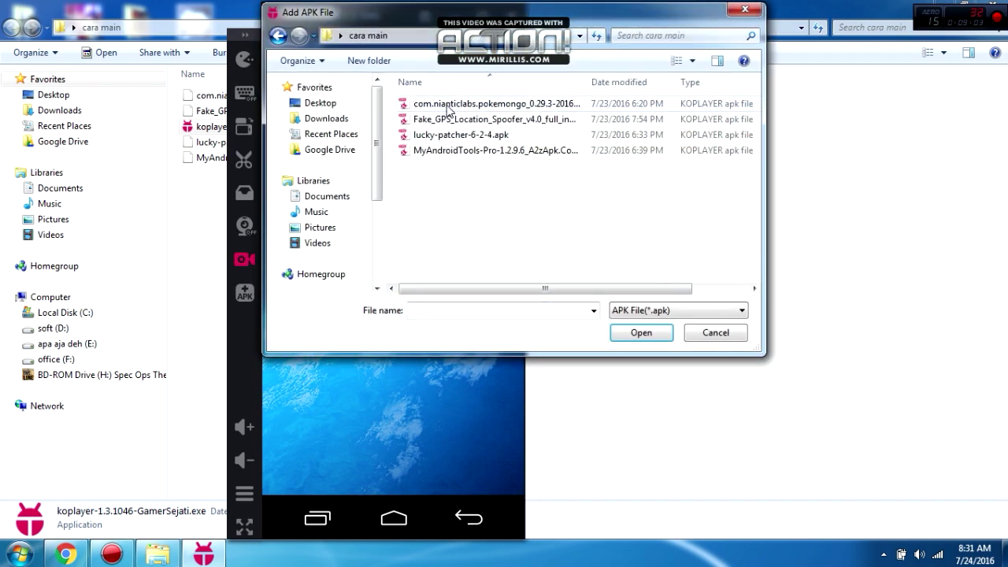
{"action": "left_click", "coordinate": [446, 106]}
{"action": "left_click_drag", "start_coordinate": [588, 81], "coordinate": [762, 79]}
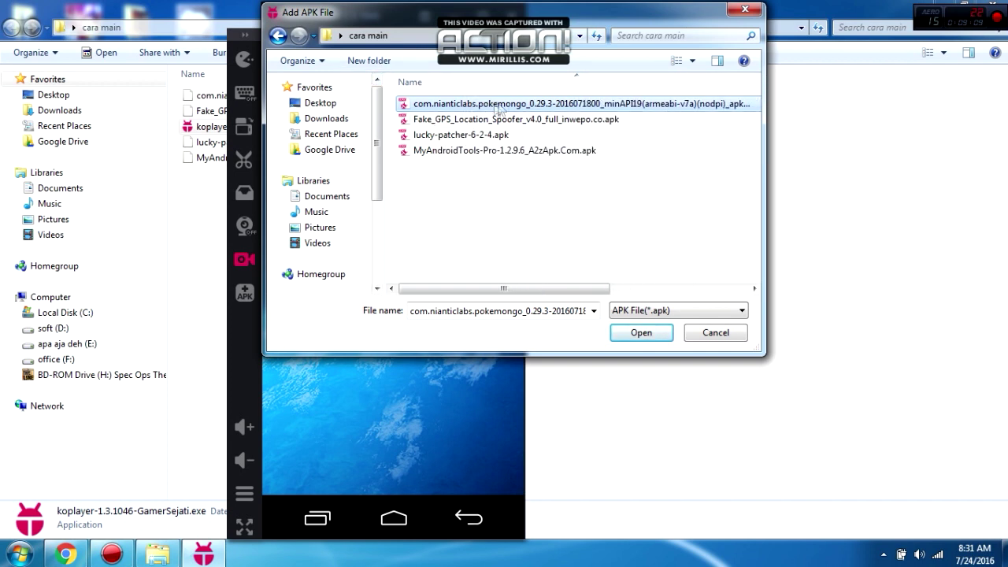
{"action": "left_click", "coordinate": [624, 333]}
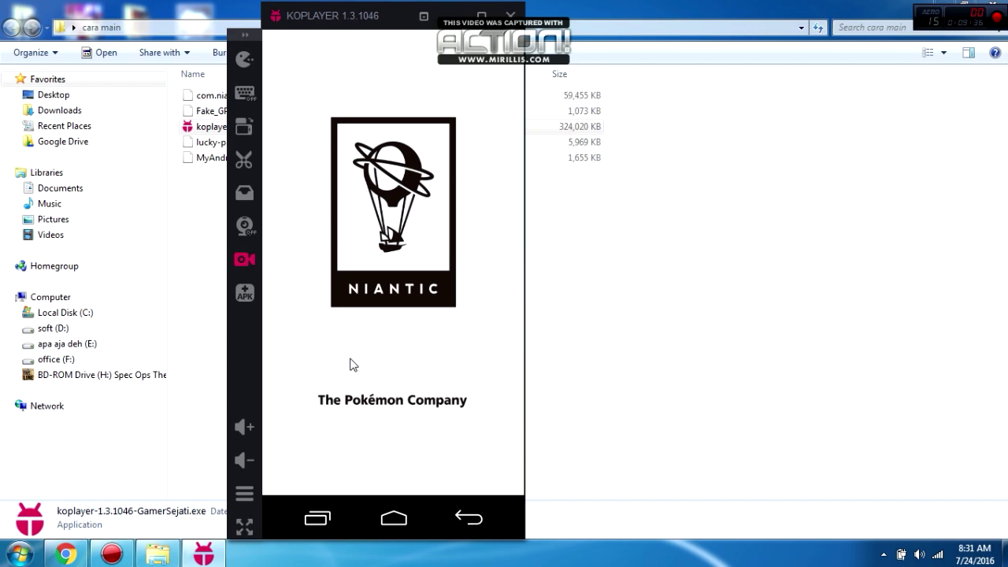
Open a blank Notepad window and place it beside the emulator, clear of the Pokémon GO screen
{"action": "left_click", "coordinate": [19, 555]}
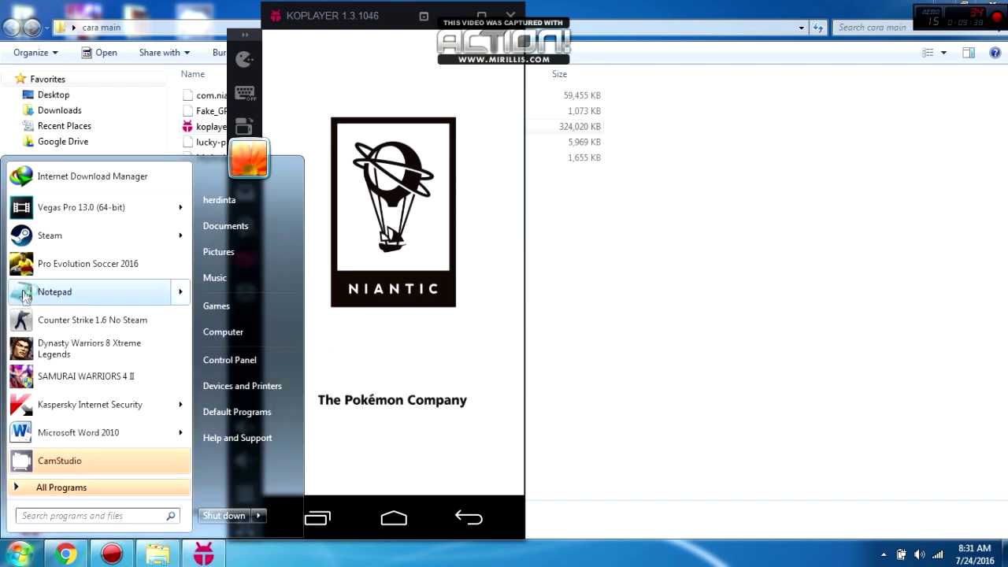
{"action": "left_click", "coordinate": [15, 297]}
{"action": "left_click_drag", "start_coordinate": [30, 168], "coordinate": [30, 449]}
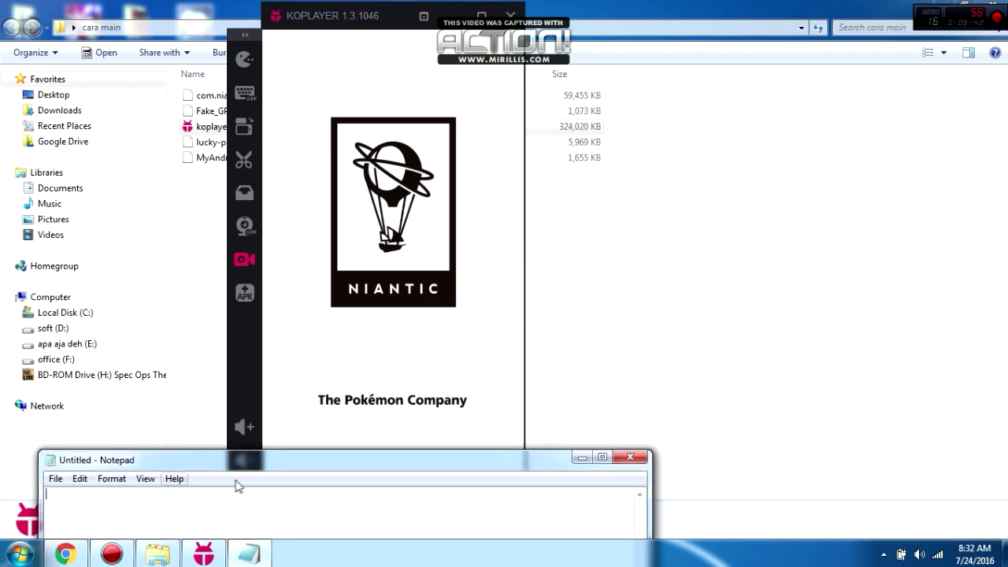
{"action": "left_click_drag", "start_coordinate": [270, 461], "coordinate": [756, 123]}
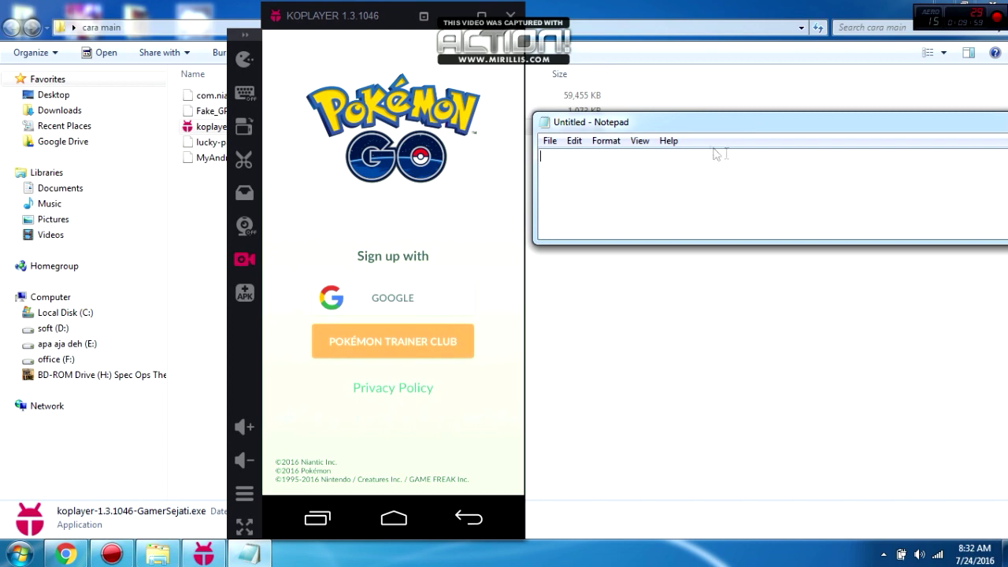
Sign up to Pokémon GO with an existing Google account, entering the account's e-mail and password
{"action": "left_click", "coordinate": [399, 298]}
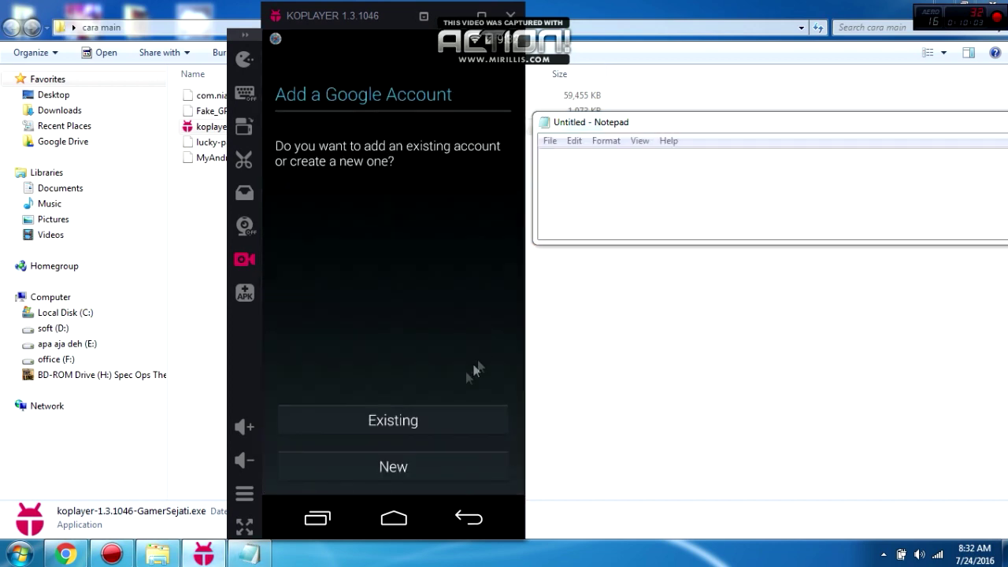
{"action": "left_click", "coordinate": [388, 423]}
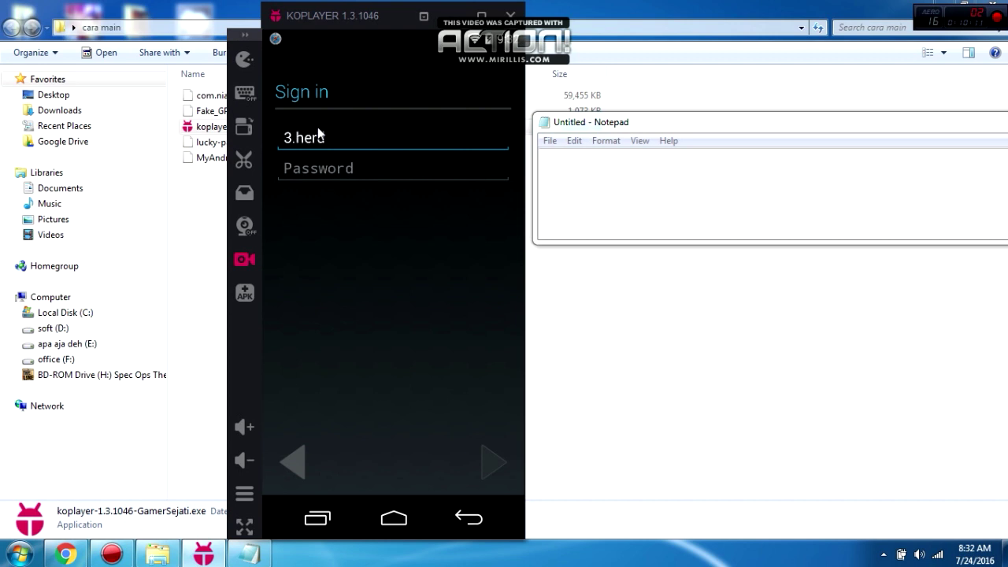
{"action": "type", "text": "@gmail.com"}
{"action": "left_click", "coordinate": [403, 173]}
{"action": "type", "text": "********"}
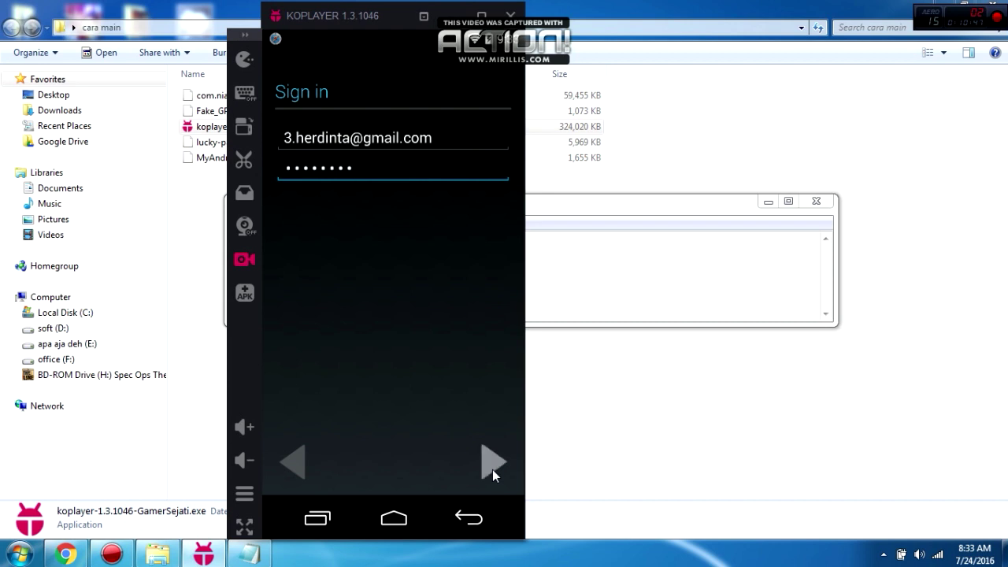
{"action": "left_click", "coordinate": [492, 470]}
Accept the account prompt, opt out of Google Play news and offers, and finish adding the Google account
{"action": "left_click", "coordinate": [458, 318]}
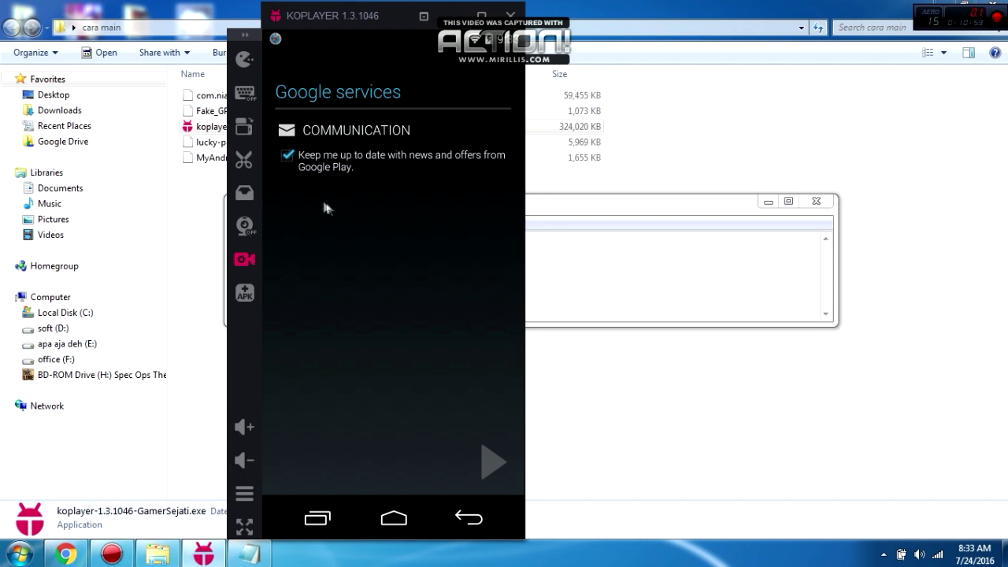
{"action": "left_click", "coordinate": [286, 156]}
{"action": "left_click", "coordinate": [492, 463]}
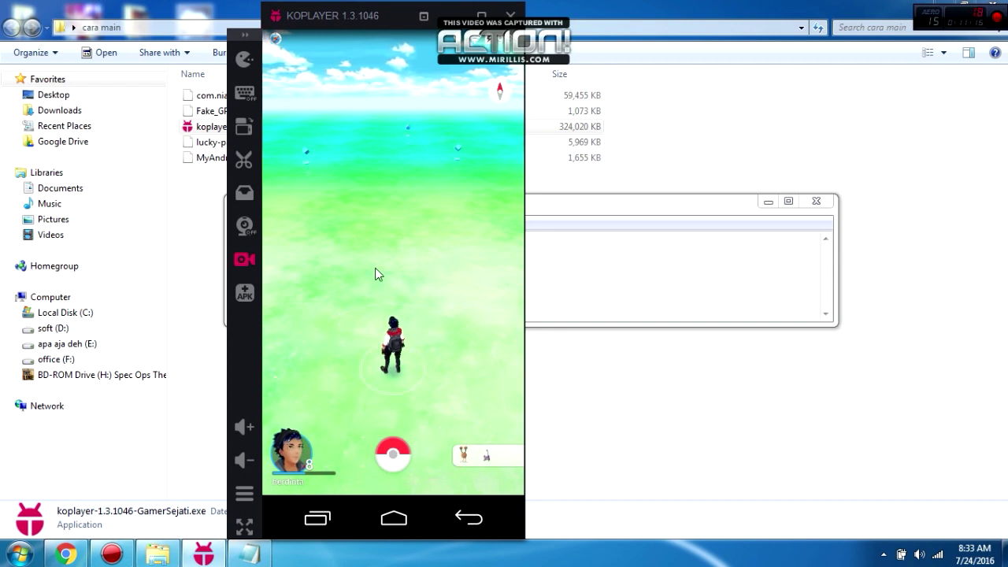
Look around the trainer on the Pokémon GO map, and switch back to FakeGPS's Jakarta map
{"action": "left_click_drag", "start_coordinate": [414, 297], "coordinate": [427, 315]}
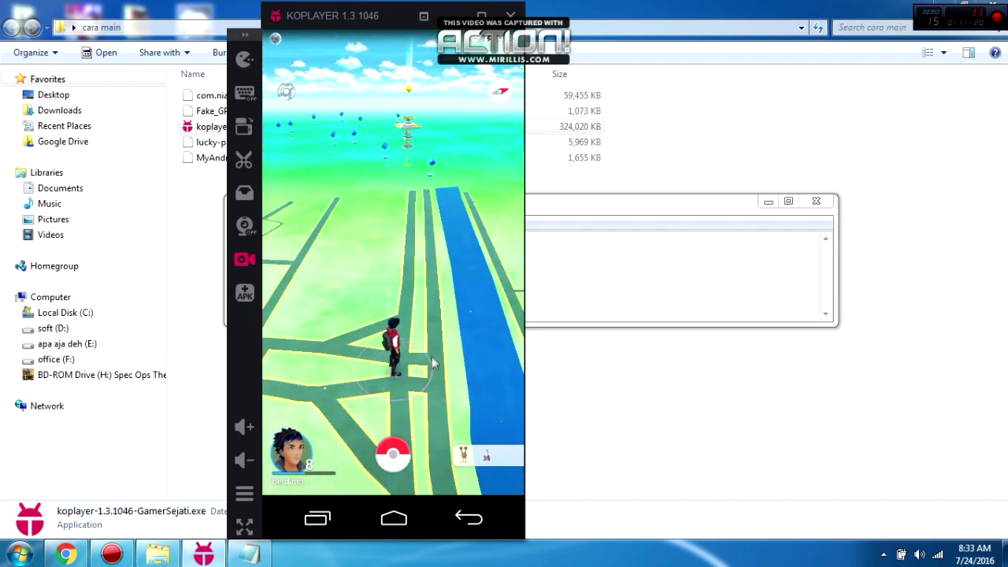
{"action": "left_click_drag", "start_coordinate": [406, 382], "coordinate": [439, 338]}
{"action": "left_click_drag", "start_coordinate": [347, 38], "coordinate": [335, 437]}
{"action": "left_click", "coordinate": [355, 95]}
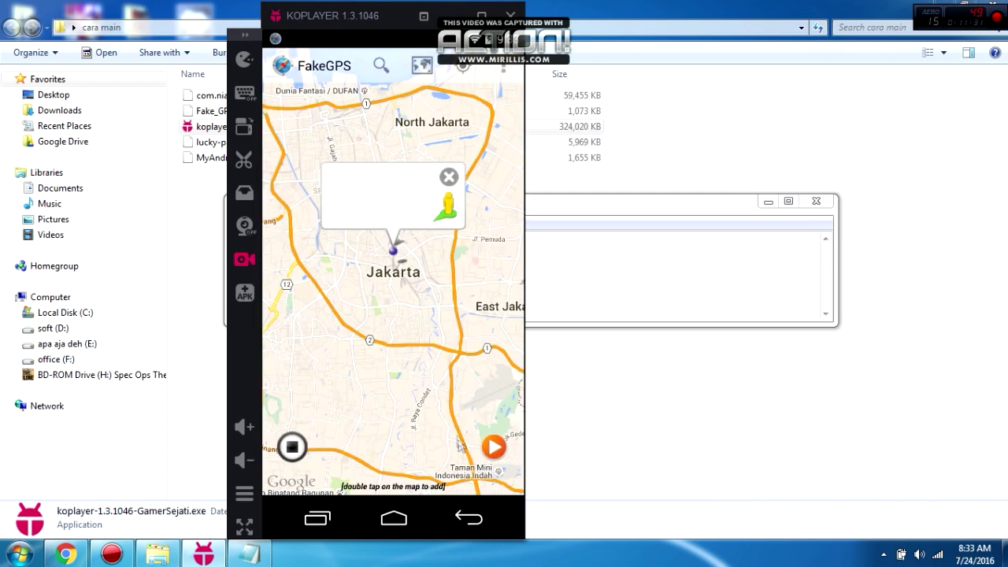
Place the fake location marker on the park at Monumen Nasional in Jakarta and start the location spoofing
{"action": "left_click", "coordinate": [400, 463]}
{"action": "left_click", "coordinate": [435, 478]}
{"action": "left_click", "coordinate": [435, 478]}
{"action": "left_click", "coordinate": [435, 478]}
{"action": "left_click", "coordinate": [435, 478]}
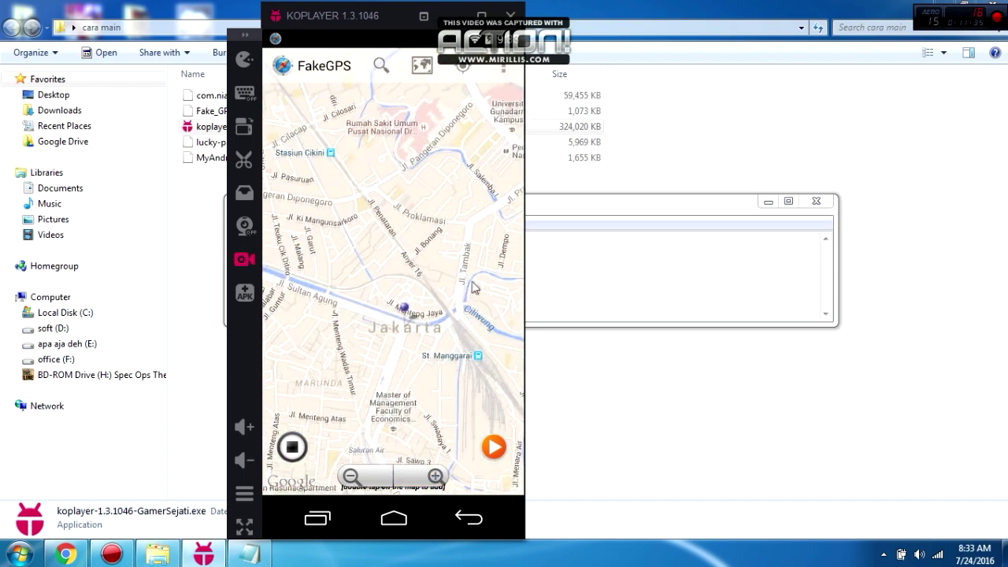
{"action": "left_click_drag", "start_coordinate": [431, 243], "coordinate": [473, 315]}
{"action": "left_click_drag", "start_coordinate": [378, 228], "coordinate": [429, 298]}
{"action": "left_click_drag", "start_coordinate": [393, 197], "coordinate": [416, 244]}
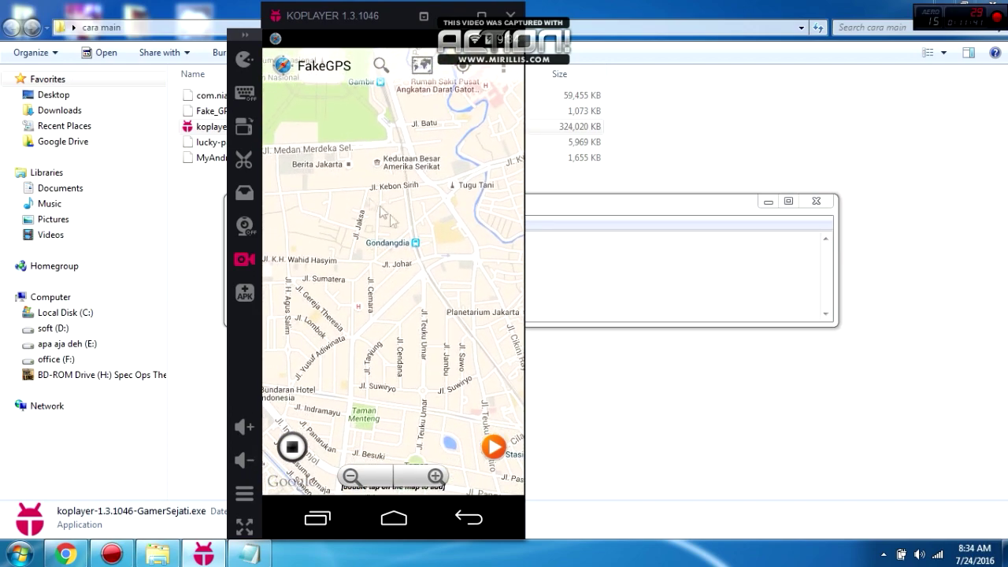
{"action": "left_click_drag", "start_coordinate": [401, 161], "coordinate": [422, 225]}
{"action": "double_click", "coordinate": [414, 175]}
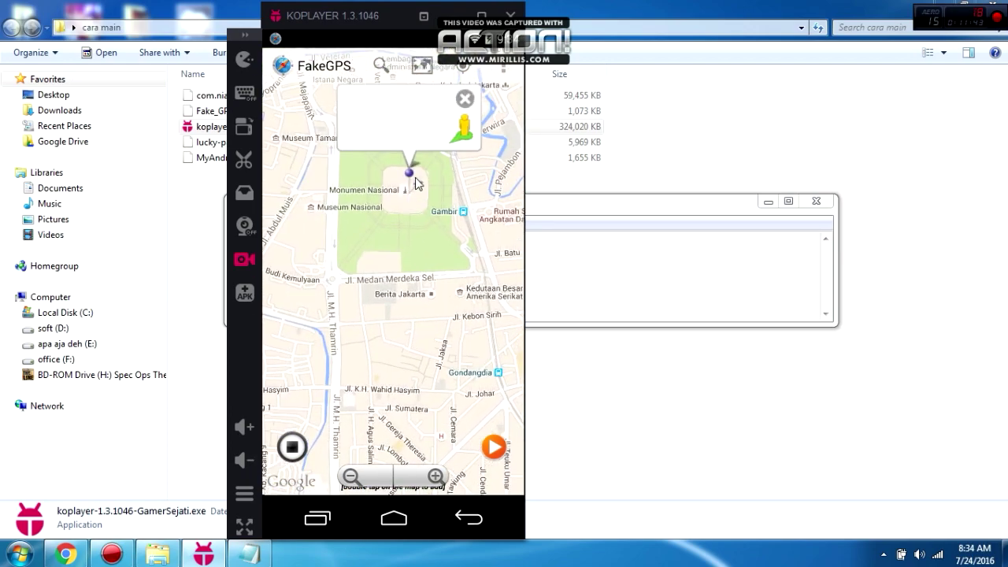
{"action": "left_click", "coordinate": [494, 447]}
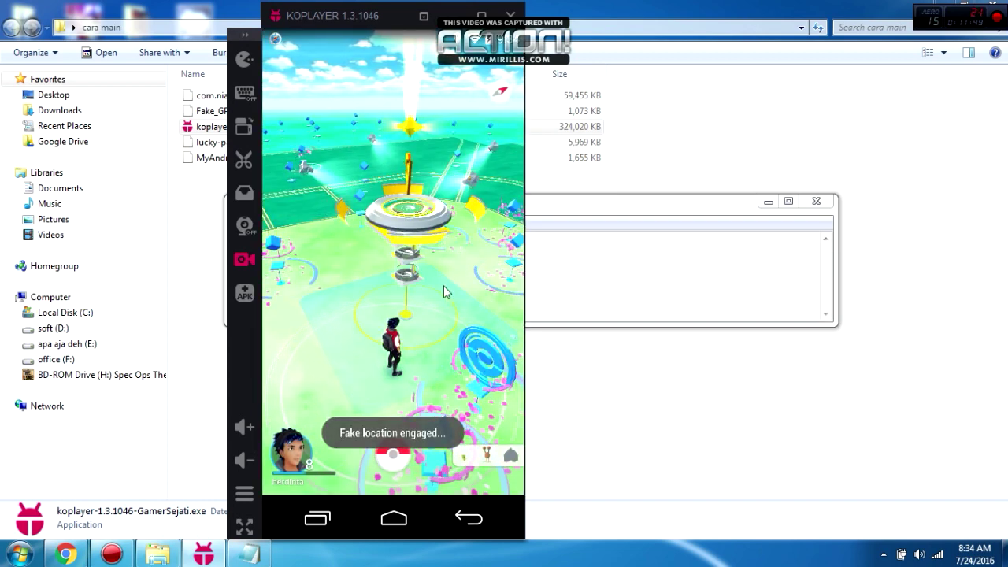
Start an encounter with the wild Pokémon beside the trainer and turn AR mode off
{"action": "left_click", "coordinate": [408, 236]}
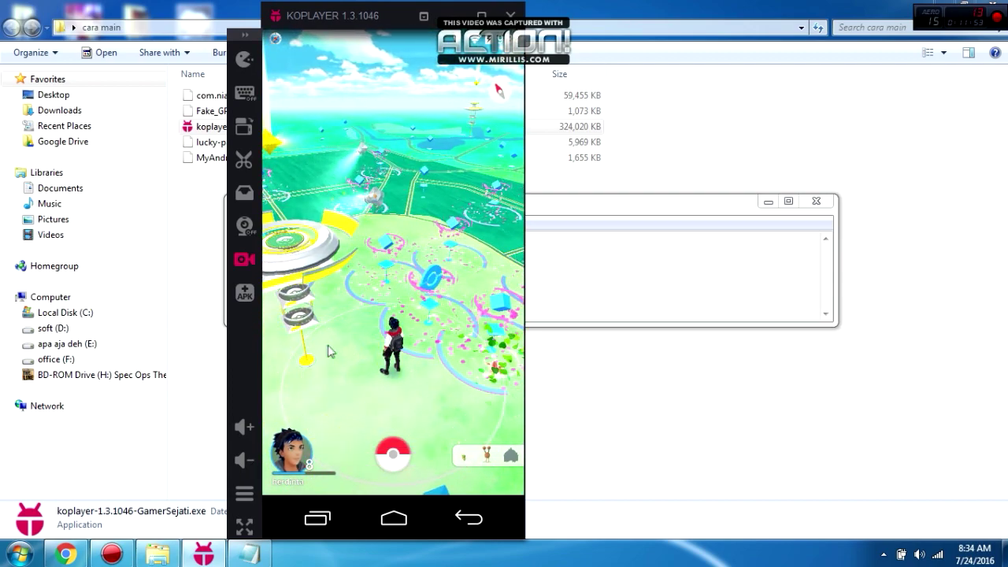
{"action": "left_click", "coordinate": [492, 361]}
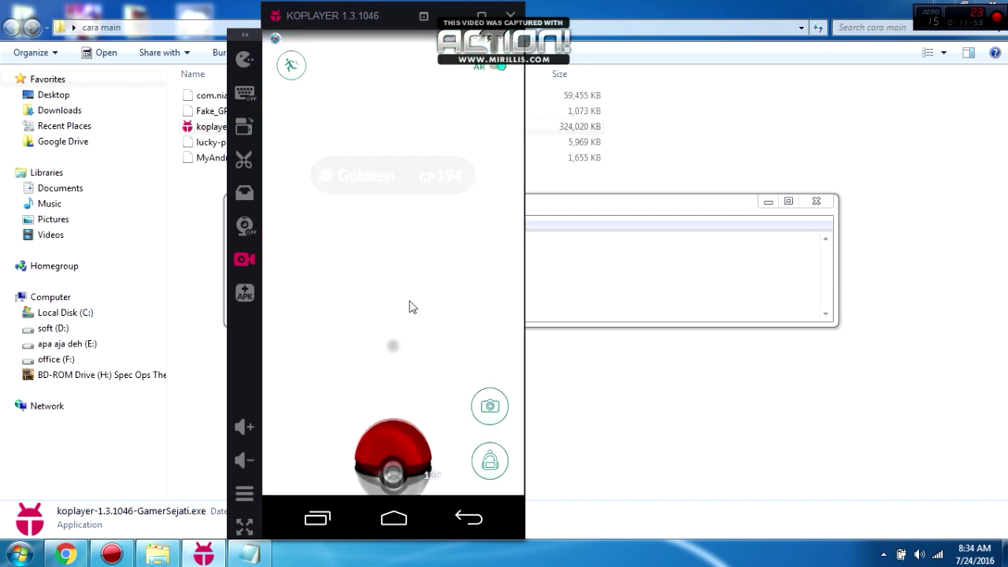
{"action": "left_click", "coordinate": [494, 66]}
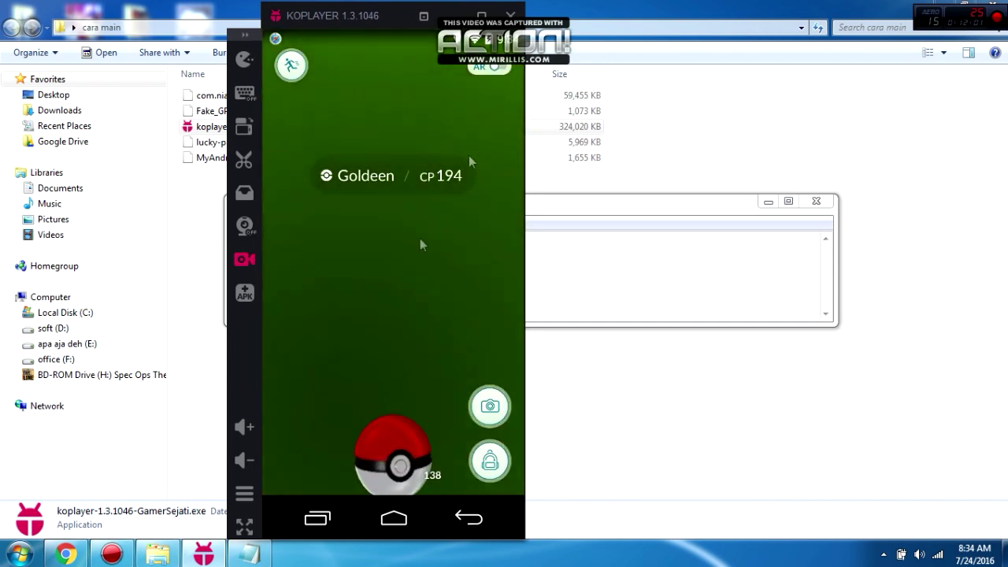
Throw Poké Balls at the Goldeen until it is caught, and dismiss the catch rewards and its summary page
{"action": "left_click_drag", "start_coordinate": [393, 457], "coordinate": [391, 152]}
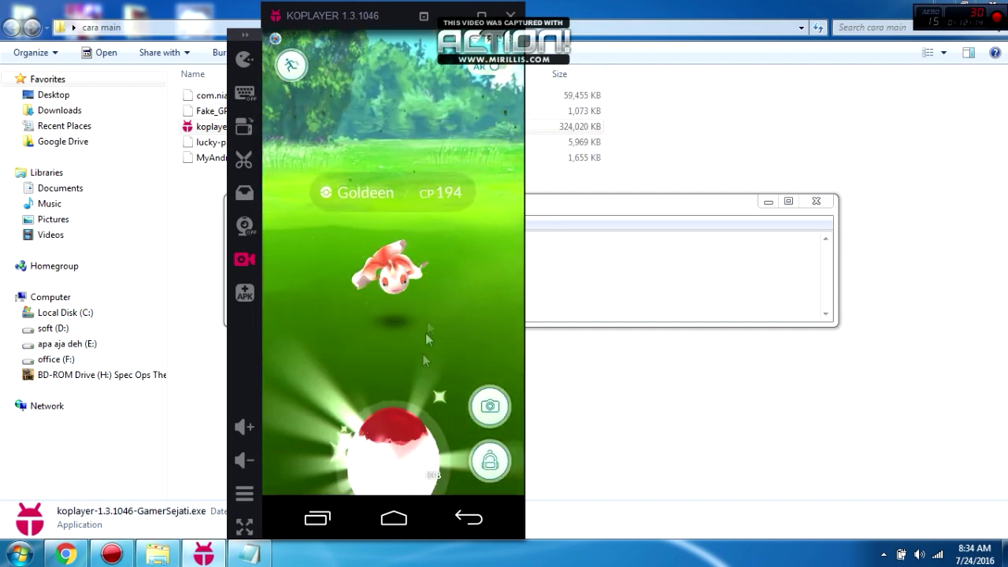
{"action": "left_click_drag", "start_coordinate": [381, 445], "coordinate": [405, 101]}
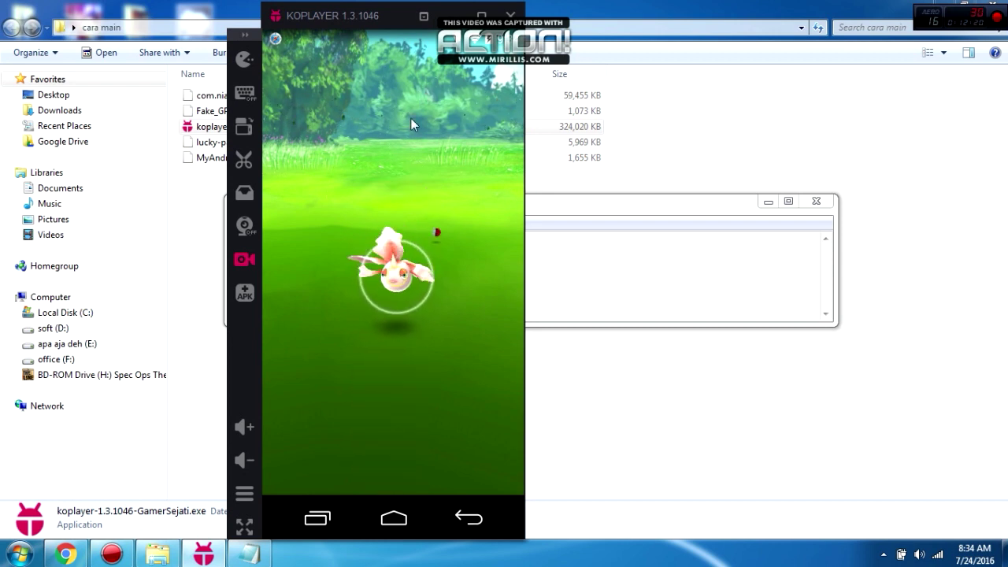
{"action": "left_click_drag", "start_coordinate": [387, 460], "coordinate": [402, 48]}
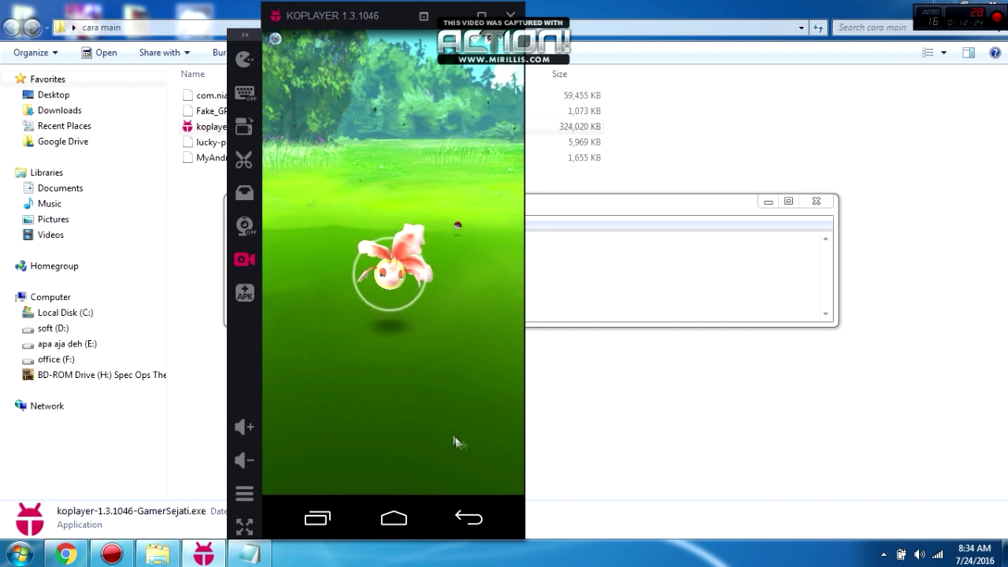
{"action": "left_click_drag", "start_coordinate": [387, 460], "coordinate": [412, 82]}
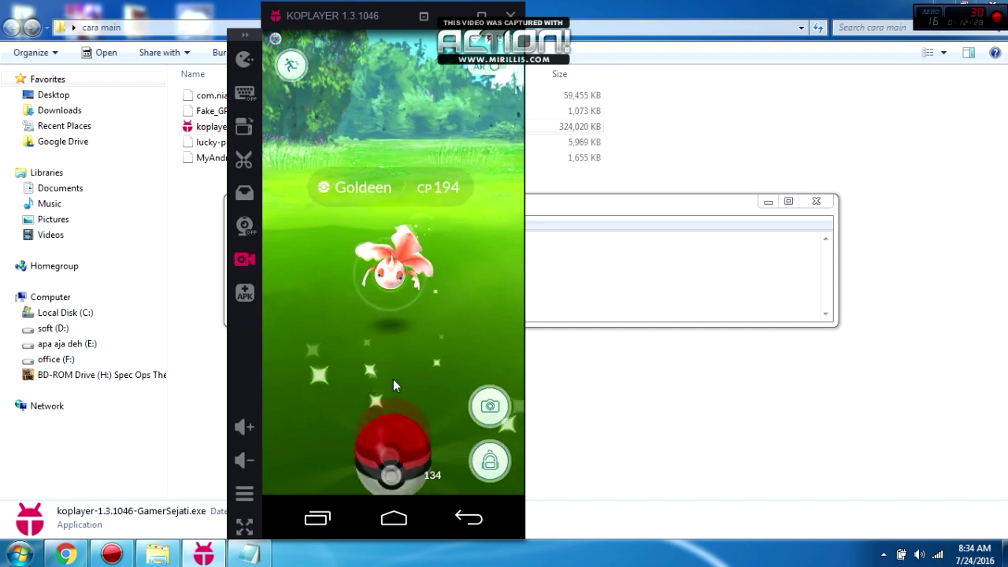
{"action": "left_click_drag", "start_coordinate": [386, 430], "coordinate": [395, 114]}
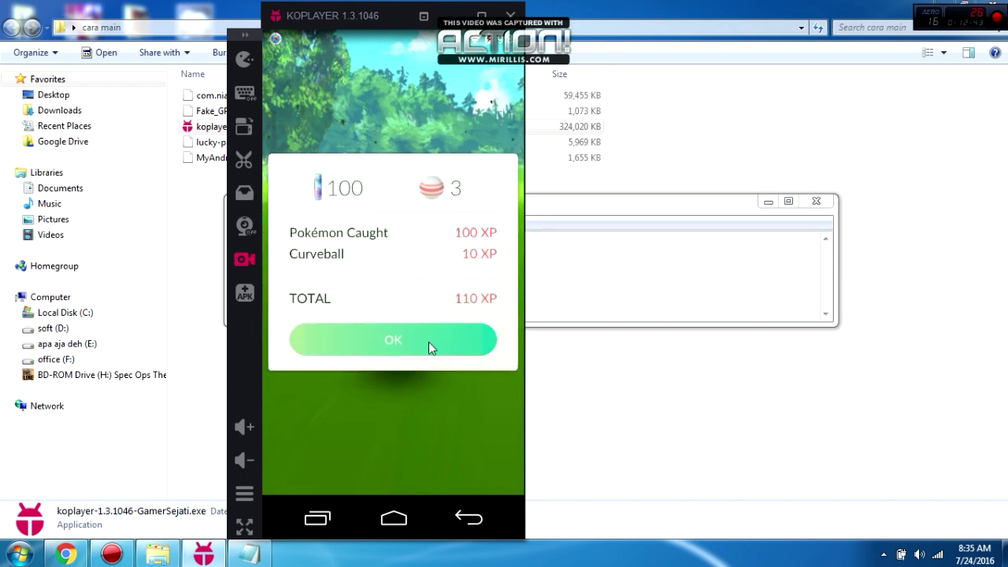
{"action": "left_click", "coordinate": [429, 344]}
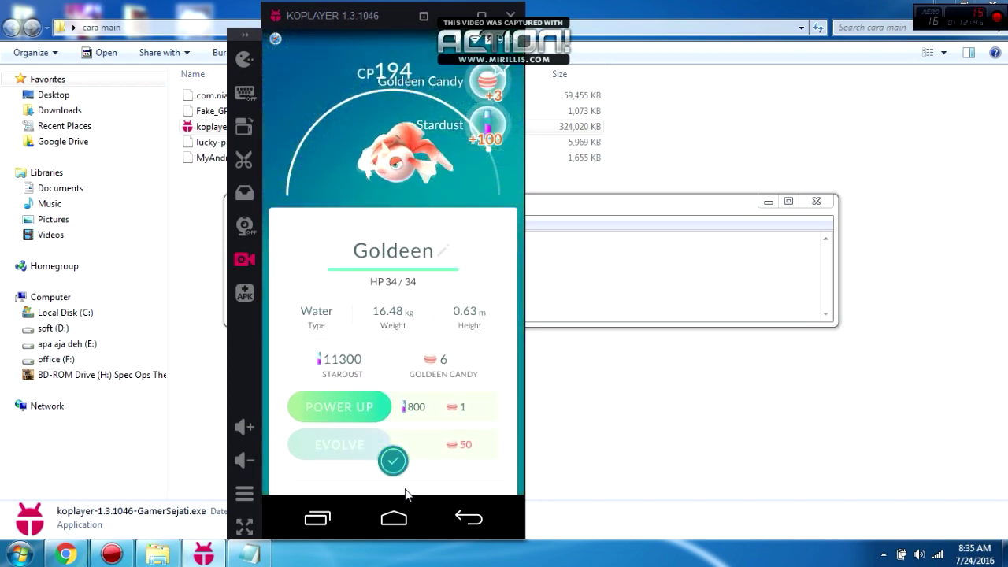
{"action": "left_click", "coordinate": [393, 461]}
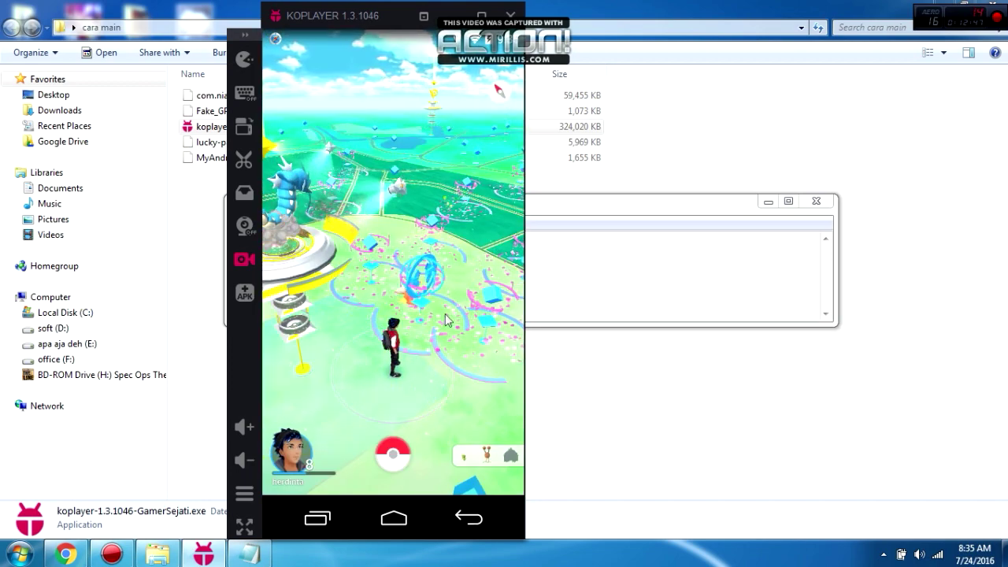
Look around the trainer on the map, then switch to the blank Notepad window and maximize it
{"action": "left_click_drag", "start_coordinate": [445, 319], "coordinate": [423, 319]}
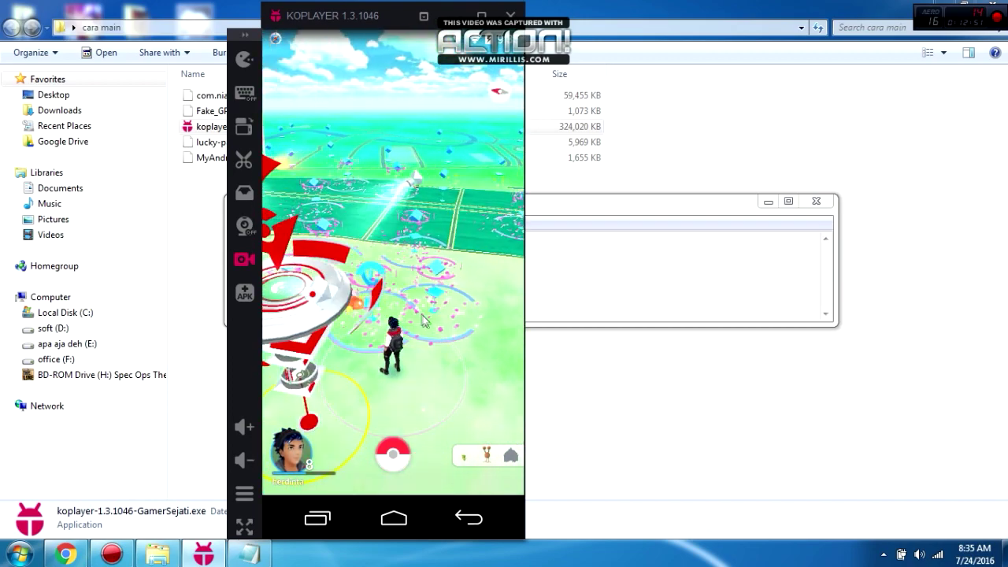
{"action": "left_click", "coordinate": [734, 216]}
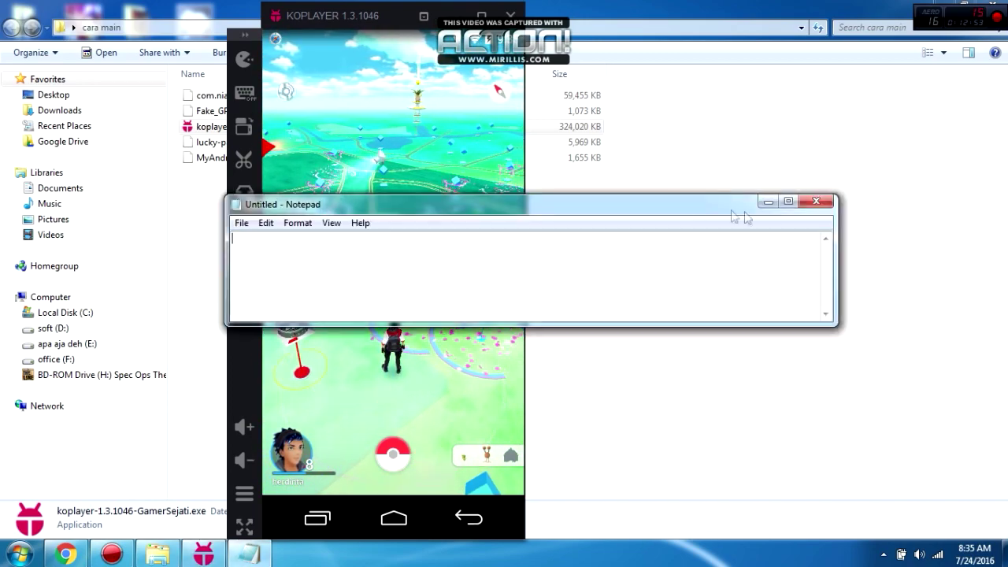
{"action": "left_click", "coordinate": [790, 203]}
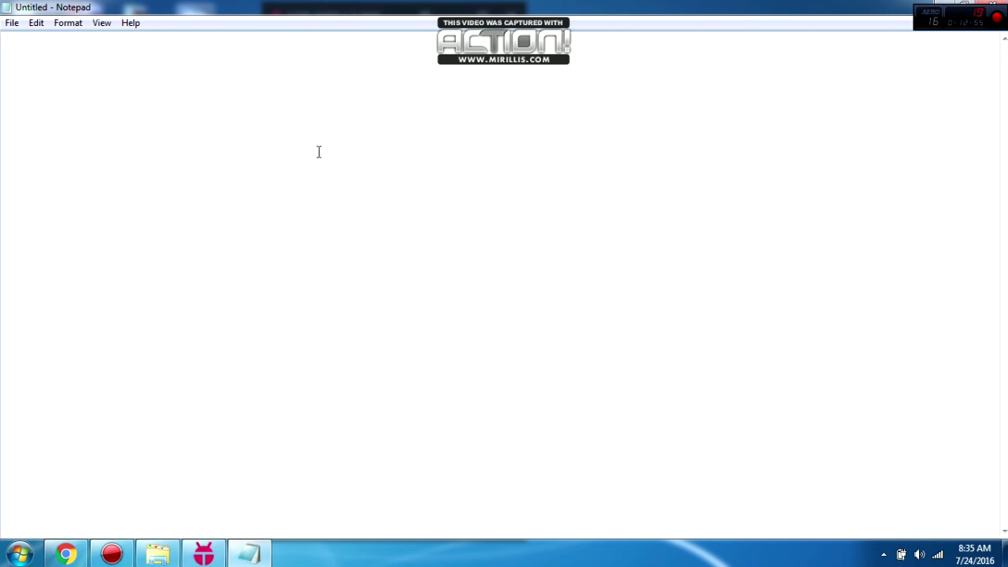